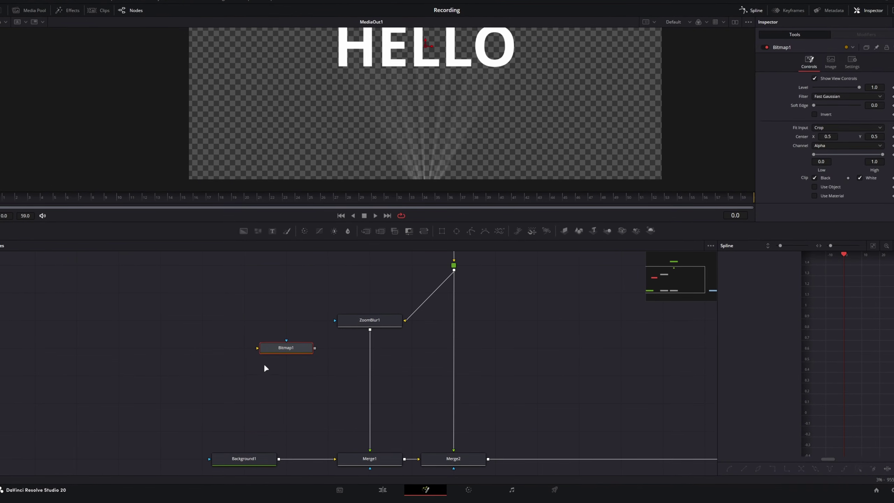
# Insert the Bitmap node between ZoomBlur1 and Merge1 and lower its high threshold to 0.2.
pyautogui.moveTo(286, 347); pyautogui.dragTo(364, 336)
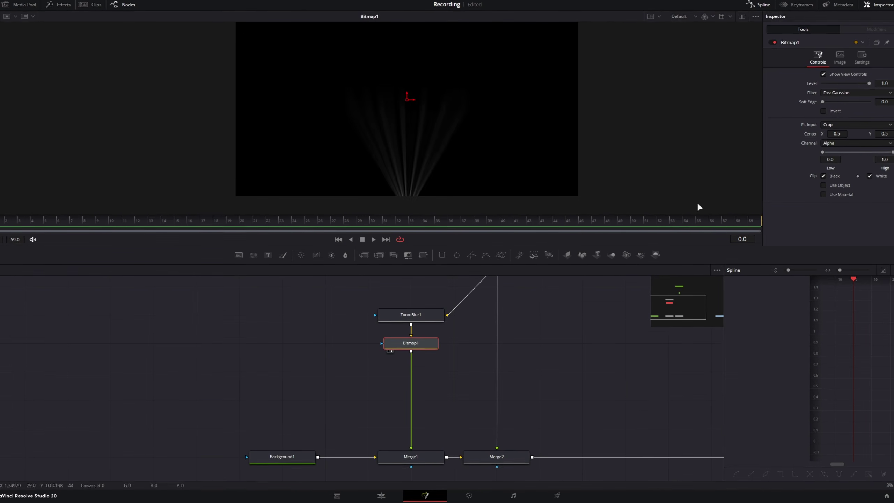
pyautogui.click(880, 160)
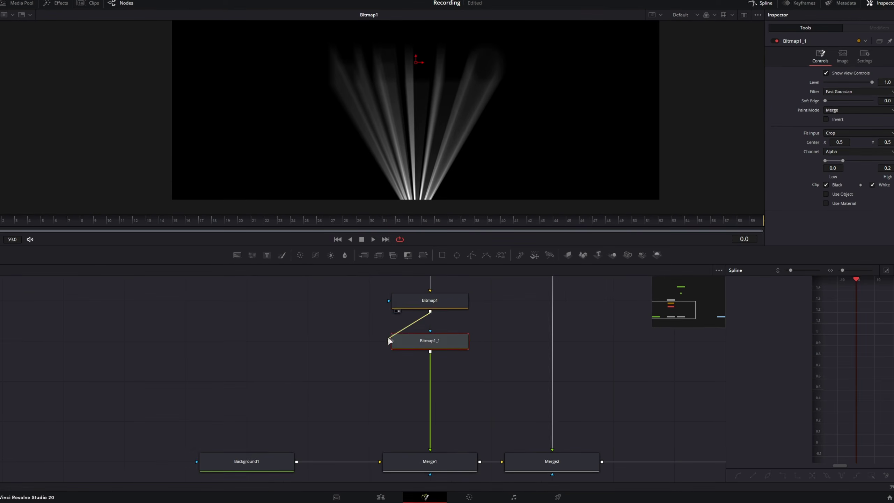
pyautogui.press('Return')
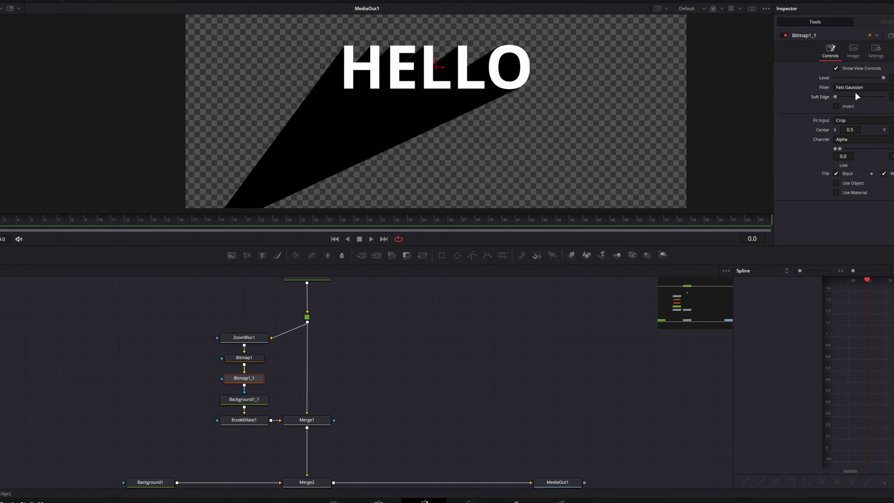
pyautogui.moveTo(206, 303); pyautogui.dragTo(395, 386)
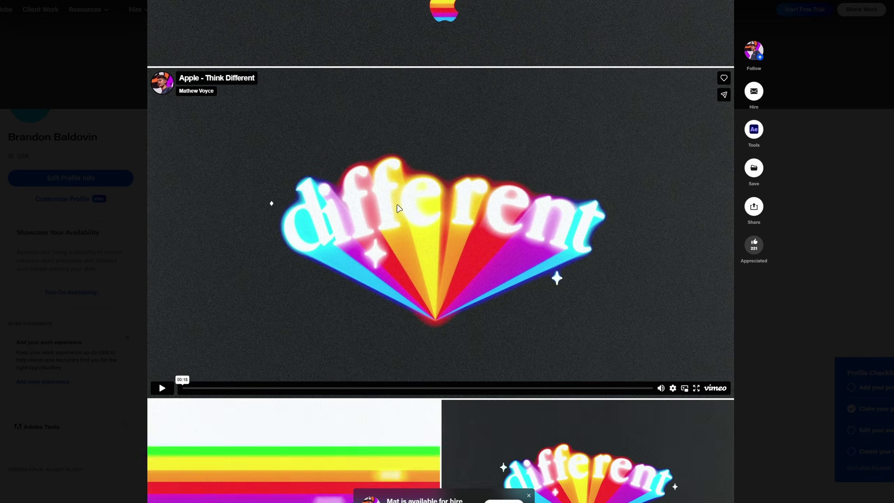
# Examine the Apple "Think Different" reference page, including its video, introduction and animated stills.
pyautogui.scroll(5, 428, 142)
pyautogui.scroll(9, 459, 109)
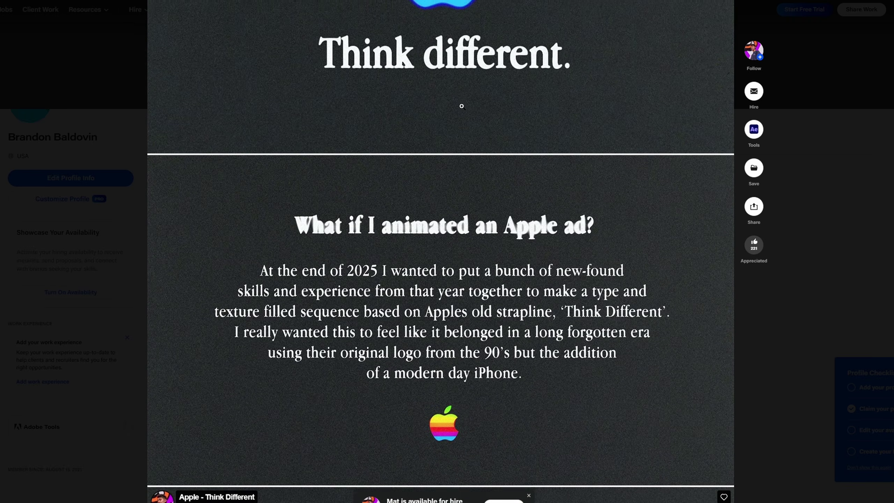
pyautogui.scroll(-17, 453, 153)
pyautogui.scroll(-5, 452, 153)
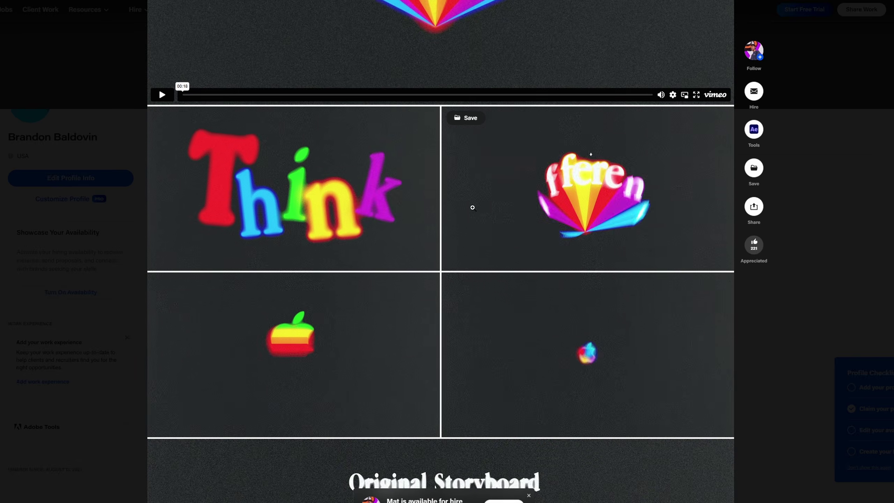
pyautogui.scroll(5, 513, 241)
pyautogui.scroll(4, 512, 241)
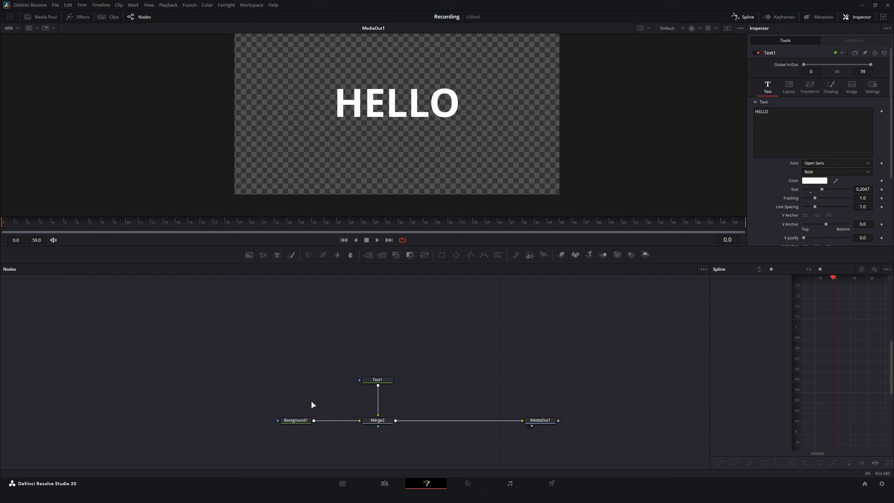
# Spread out the node graph by moving Text1 well above Merge2 and Background1 farther away from the merge.
pyautogui.scroll(3, 300, 396)
pyautogui.hscroll(3, 298, 396)
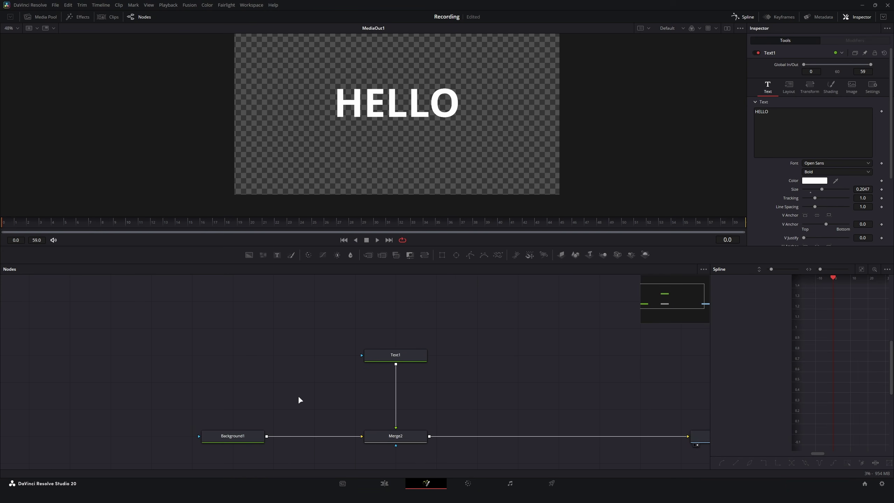
pyautogui.scroll(-2, 299, 399)
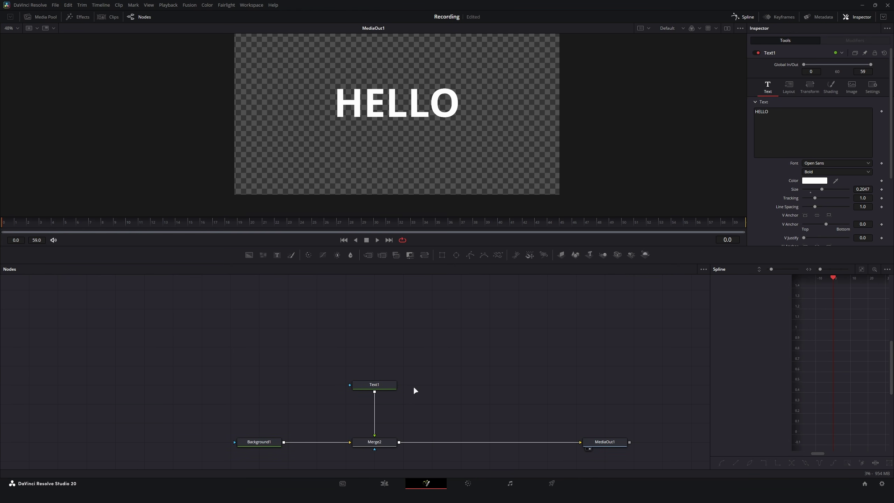
pyautogui.moveTo(387, 388); pyautogui.dragTo(382, 295)
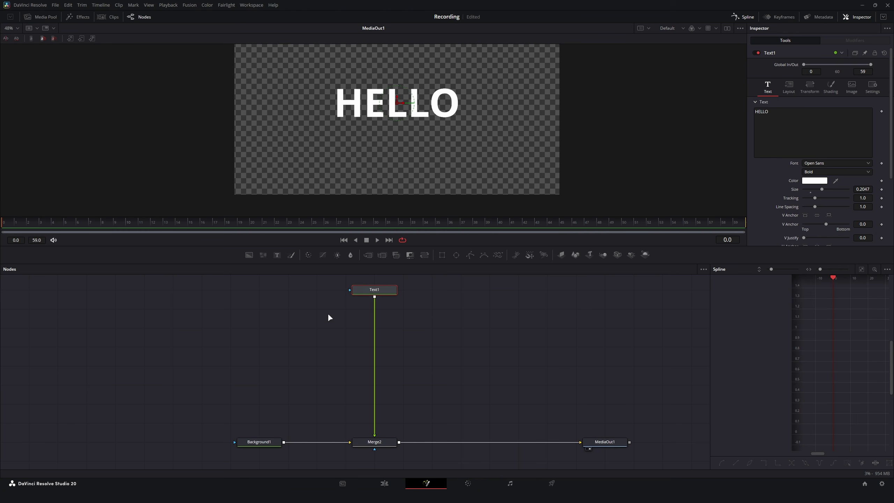
pyautogui.moveTo(260, 442); pyautogui.dragTo(232, 442)
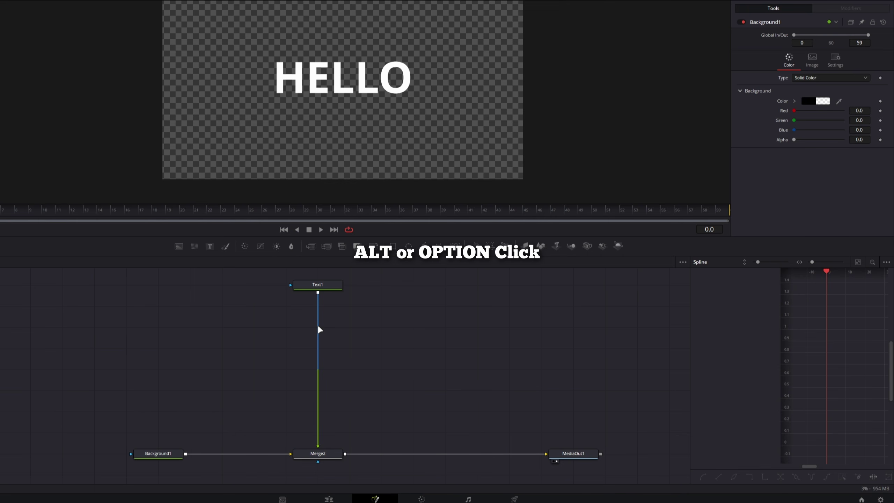
# Add a router point on the connection between Text1 and Merge2, just below Text1.
pyautogui.keyDown('alt'); pyautogui.click(318, 328); pyautogui.keyUp('alt')
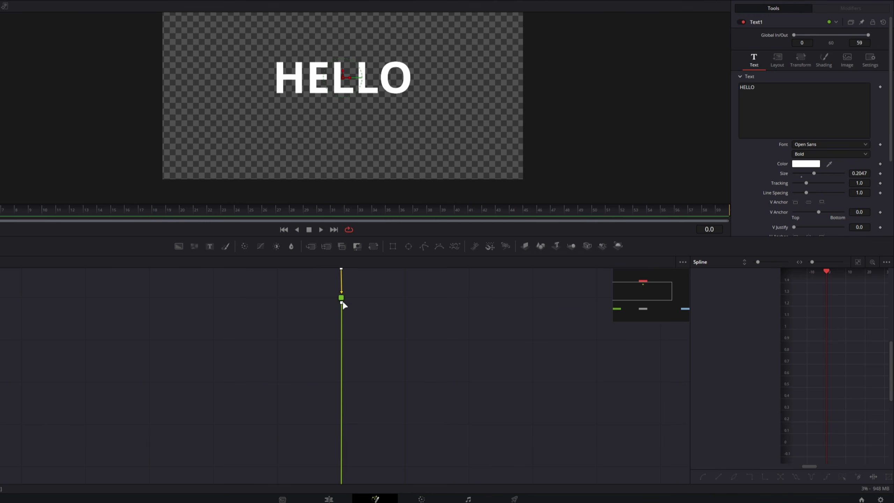
pyautogui.scroll(-3, 340, 300)
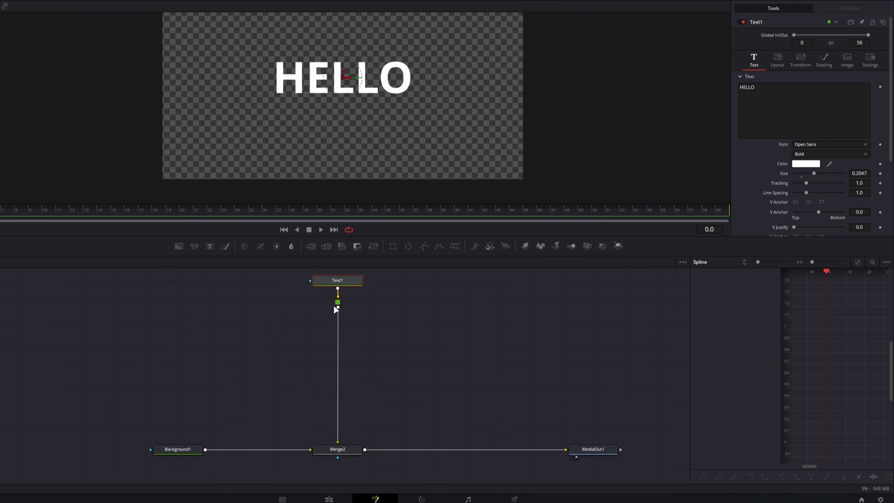
pyautogui.scroll(2, 359, 318)
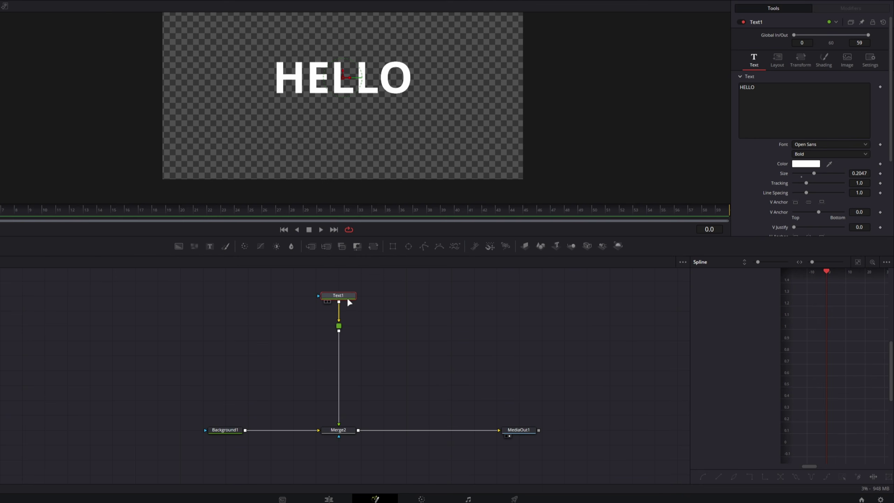
pyautogui.click(310, 341)
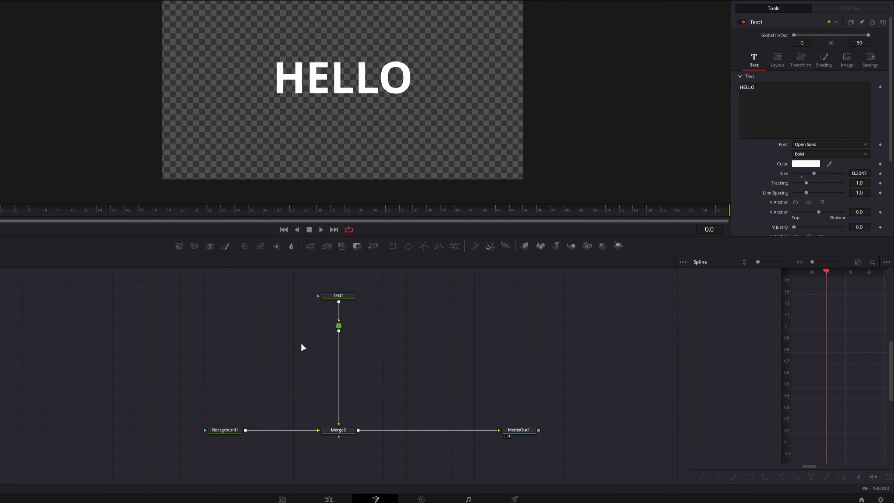
# Add a Zoom Blur node beside the text branch, feed it from the router below Text1 and display its result in the viewer.
pyautogui.scroll(5, 302, 342)
pyautogui.scroll(-5, 303, 341)
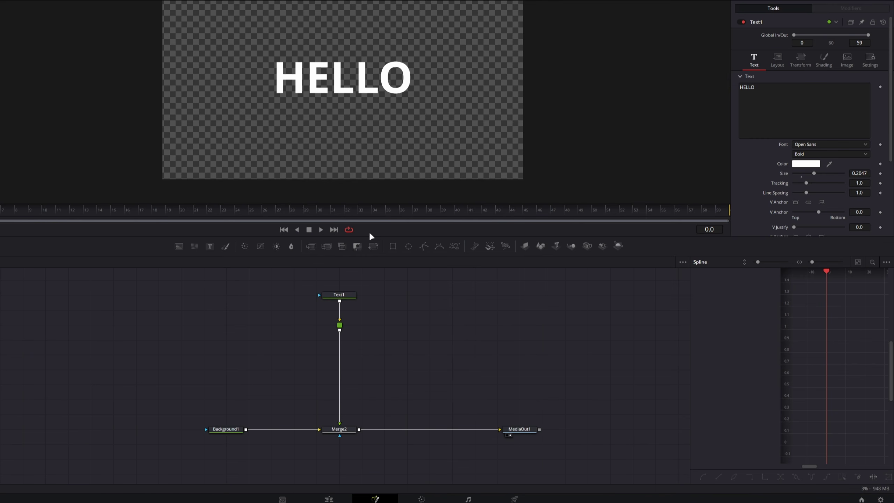
pyautogui.moveTo(376, 237); pyautogui.dragTo(376, 210)
pyautogui.scroll(5, 329, 294)
pyautogui.scroll(-4, 291, 348)
pyautogui.hotkey('shift', 'space')
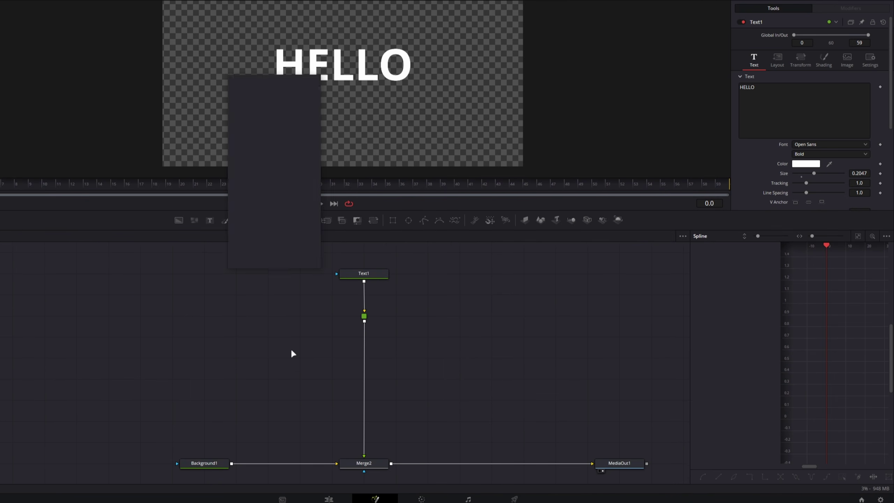
pyautogui.write('zoom')
pyautogui.press('Up')
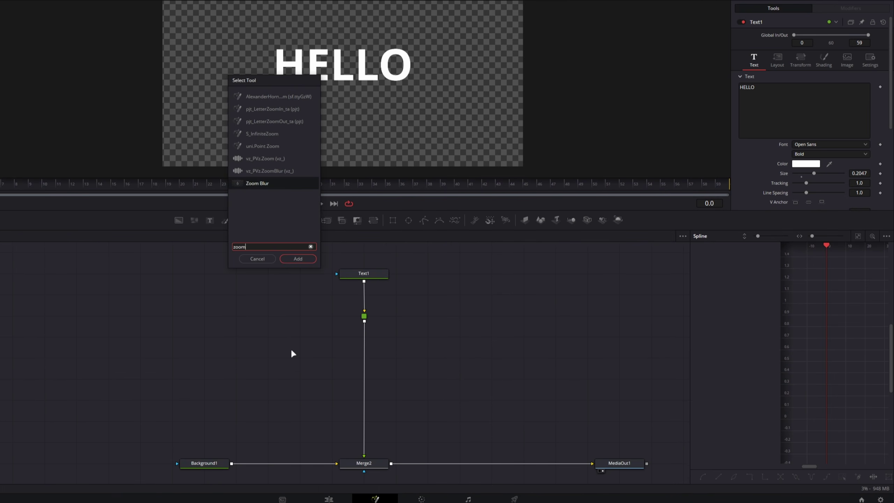
pyautogui.press('Return')
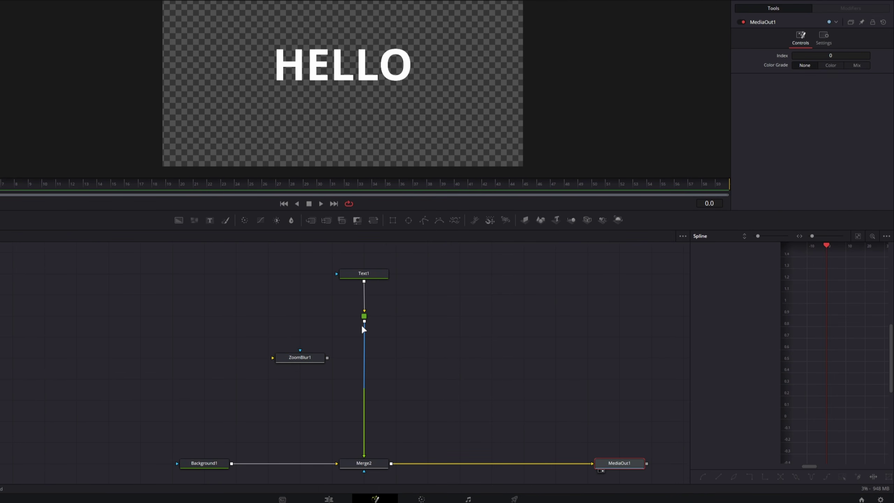
pyautogui.moveTo(364, 325); pyautogui.dragTo(274, 358)
pyautogui.click(295, 359)
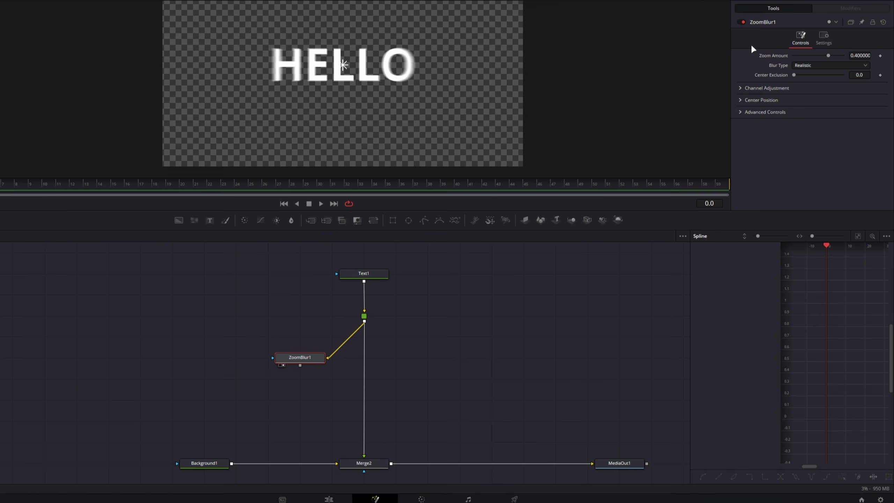
# Set the zoom blur's center Y position to -0.011 and its zoom amount to -1.0.
pyautogui.click(743, 98)
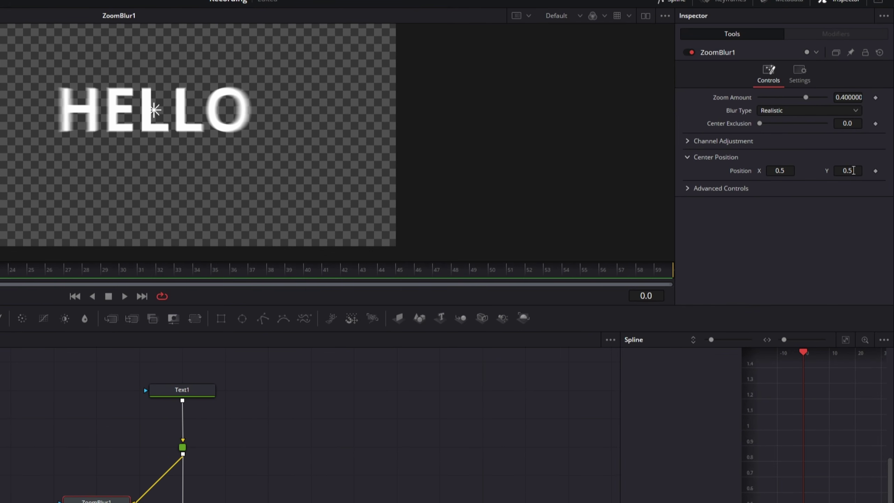
pyautogui.moveTo(854, 170); pyautogui.dragTo(674, 171)
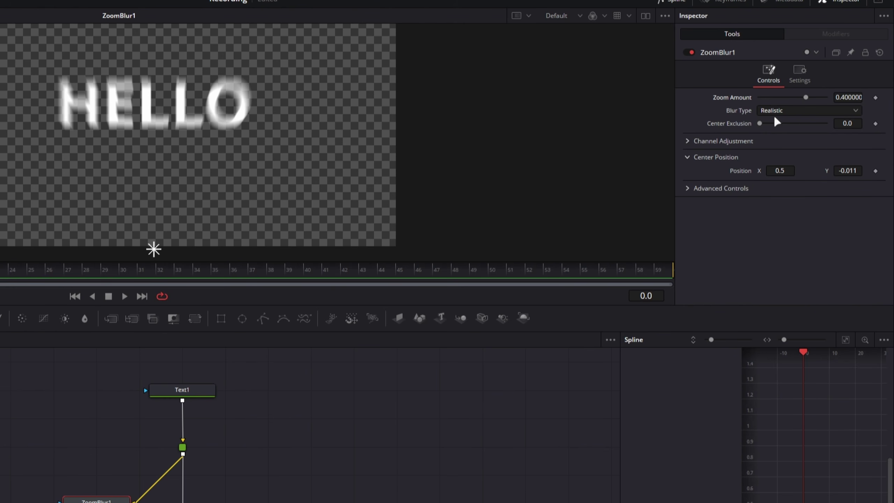
pyautogui.moveTo(805, 99); pyautogui.dragTo(756, 97)
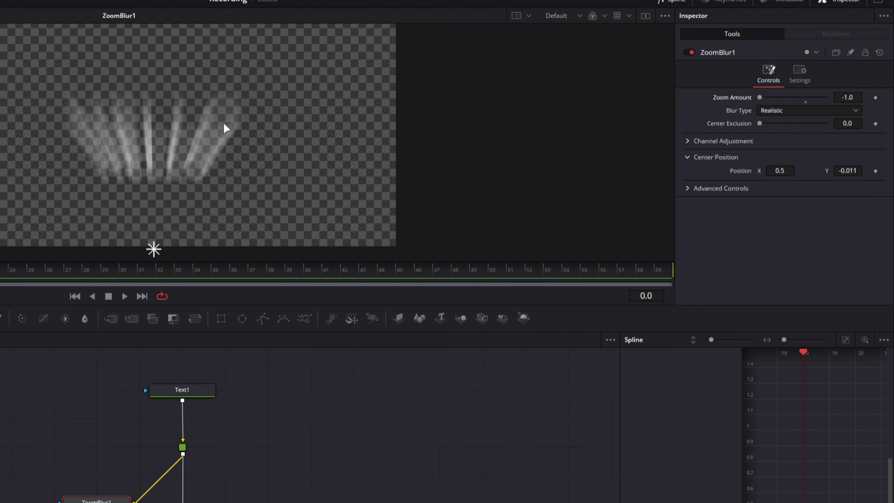
pyautogui.scroll(2, 180, 168)
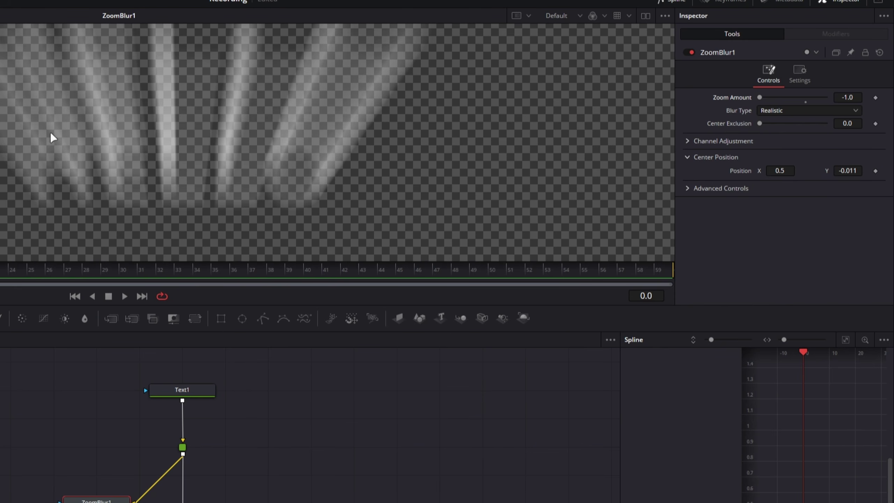
pyautogui.scroll(-3, 140, 183)
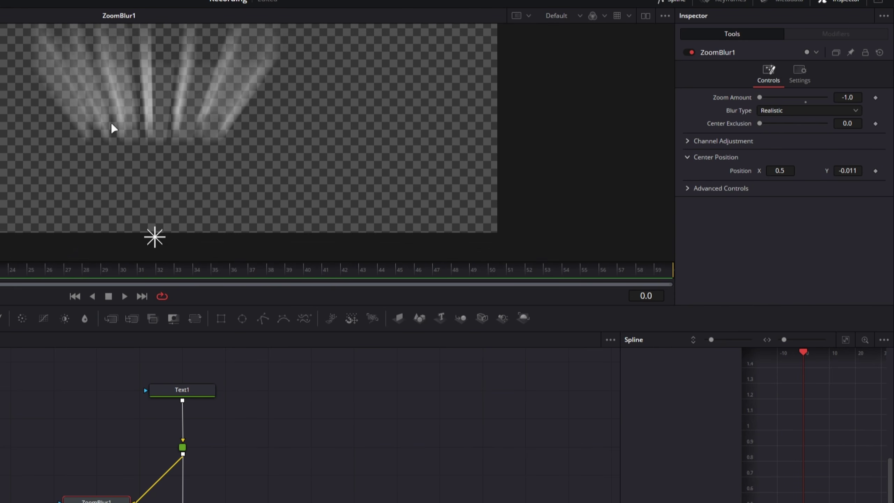
# Set the zoom blur's zoom amount to -1.3 and move its center Y position to -0.096.
pyautogui.click(847, 97)
pyautogui.write('-1.3')
pyautogui.press('Tab')
pyautogui.scroll(1, 141, 232)
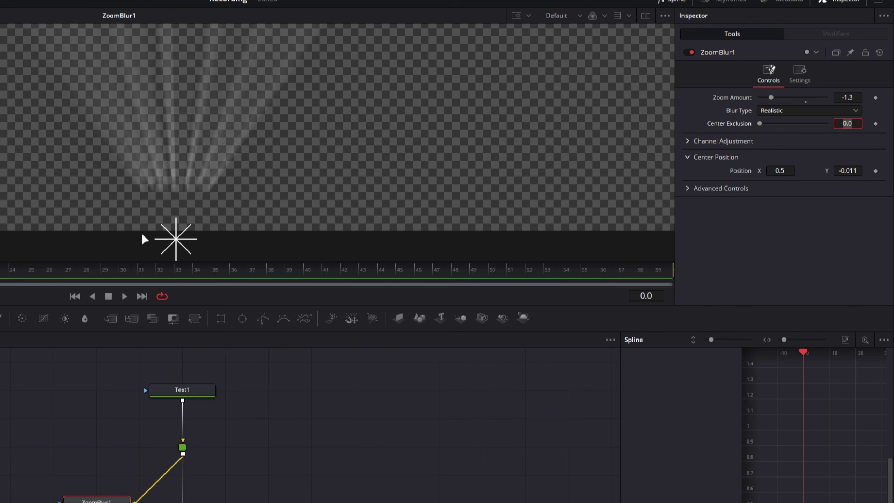
pyautogui.scroll(-1, 187, 192)
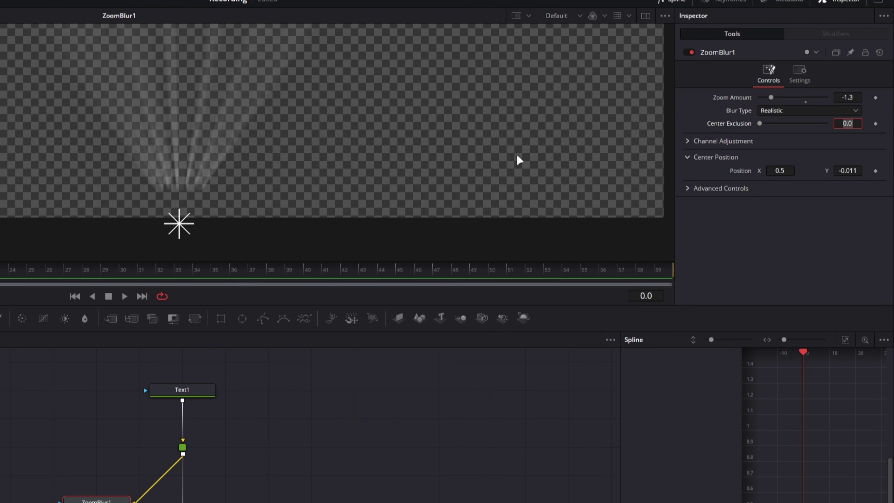
pyautogui.scroll(-1, 220, 186)
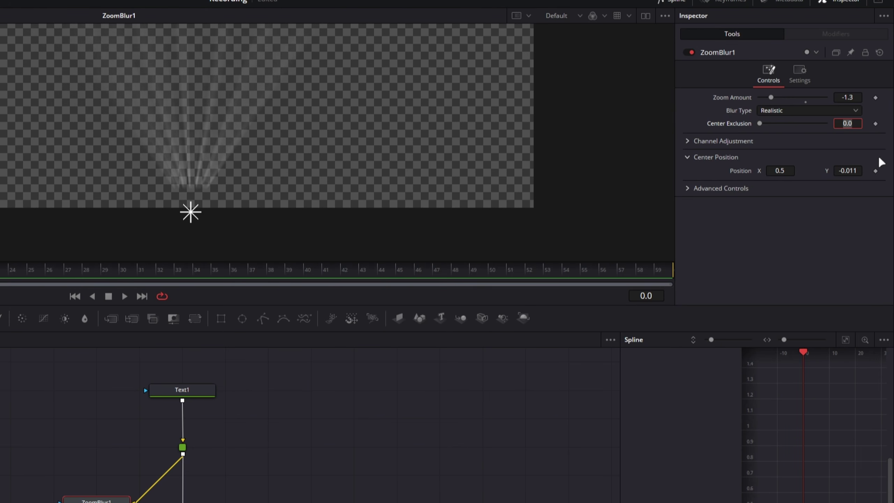
pyautogui.moveTo(855, 169); pyautogui.dragTo(827, 168)
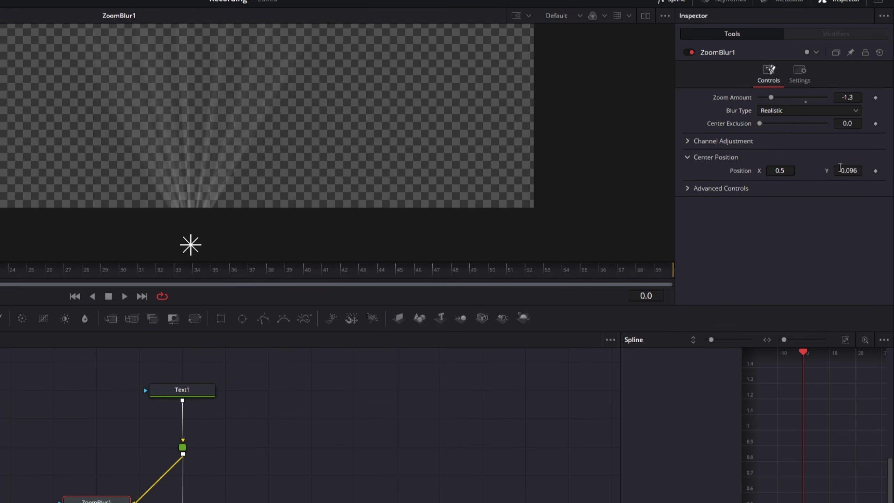
pyautogui.scroll(1, 204, 211)
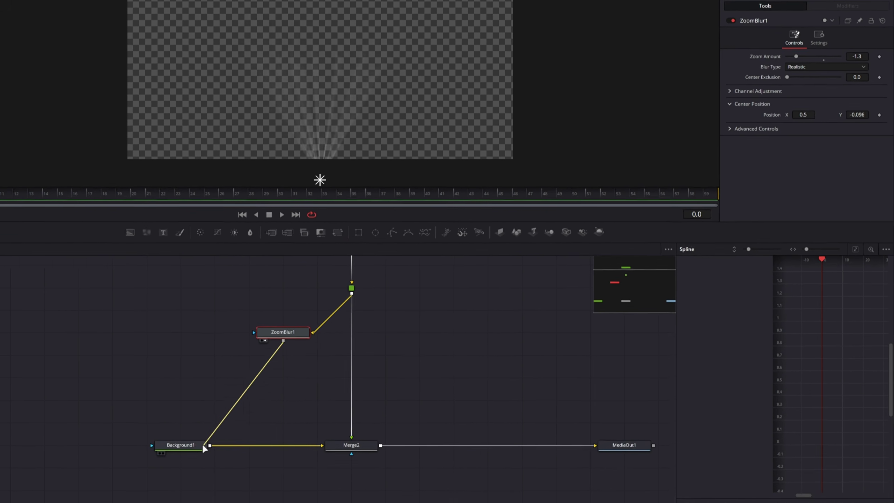
# Merge the ZoomBlur1 output over Background1 ahead of Merge2 and display MediaOut1 in the viewer.
pyautogui.moveTo(231, 438); pyautogui.dragTo(231, 436)
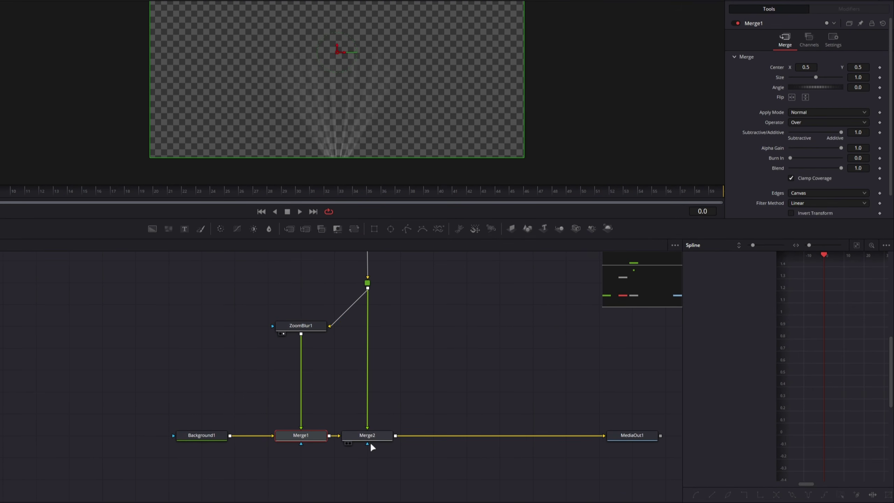
pyautogui.scroll(2, 391, 397)
pyautogui.moveTo(463, 419); pyautogui.dragTo(422, 384)
pyautogui.click(581, 448)
pyautogui.press('2')
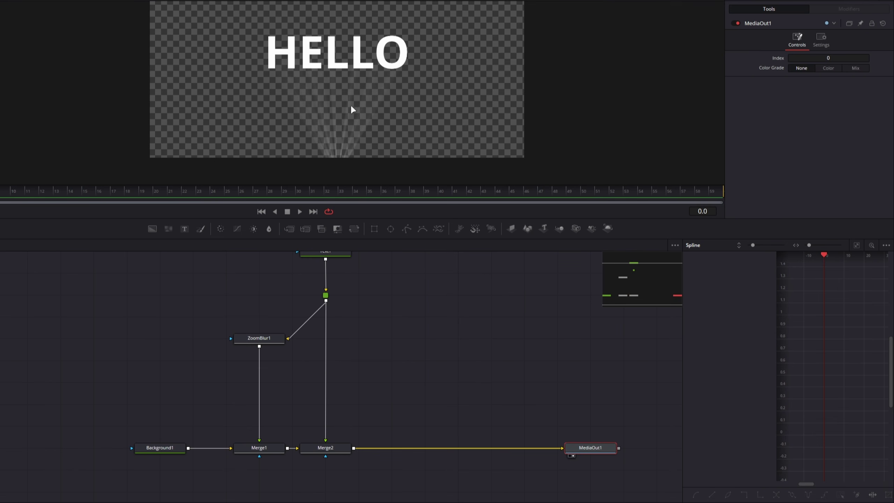
pyautogui.scroll(3, 331, 121)
pyautogui.scroll(-1, 378, 120)
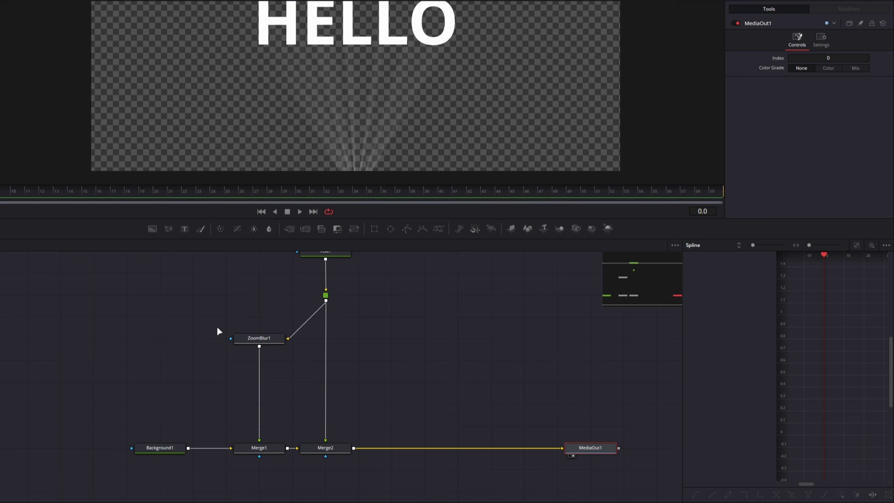
# Add an unconnected Bitmap node in the empty space near ZoomBlur1.
pyautogui.click(182, 365)
pyautogui.hotkey('shift', 'space')
pyautogui.write('bitm')
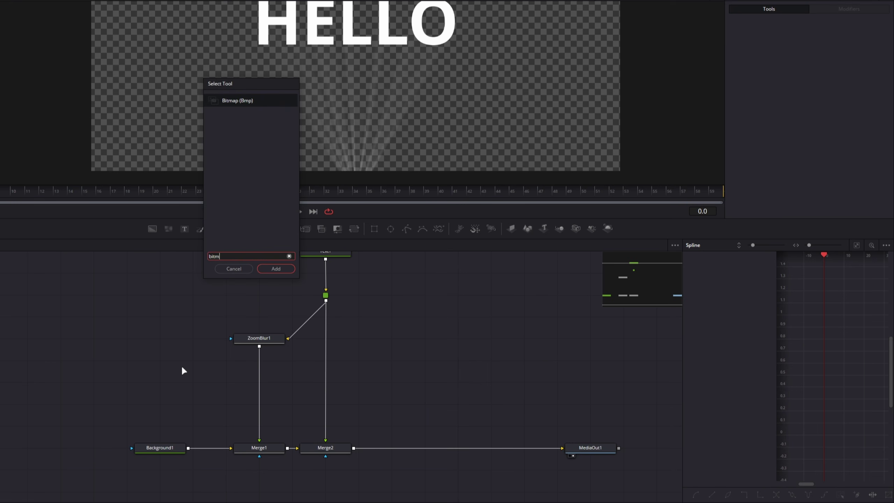
pyautogui.write('ap')
pyautogui.press('Return')
pyautogui.scroll(2, 181, 365)
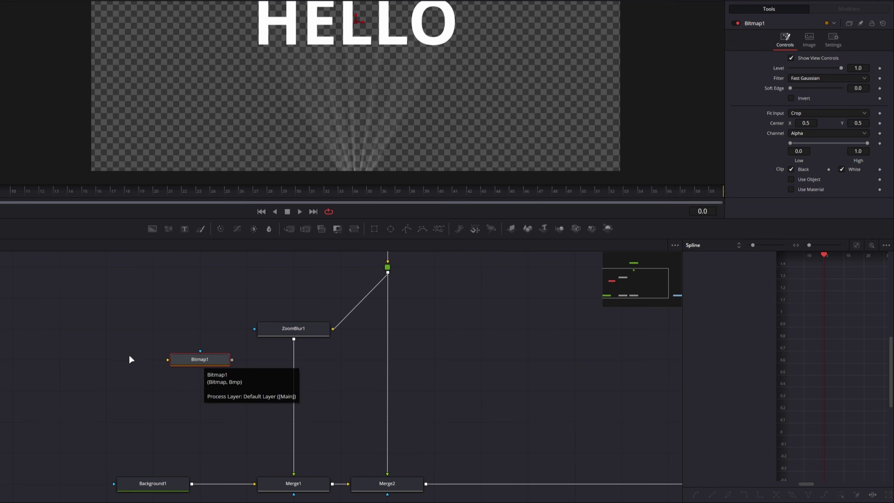
# Insert the Bitmap1 node between ZoomBlur1 and Merge1 and display its output in the viewer.
pyautogui.moveTo(201, 363); pyautogui.dragTo(294, 366)
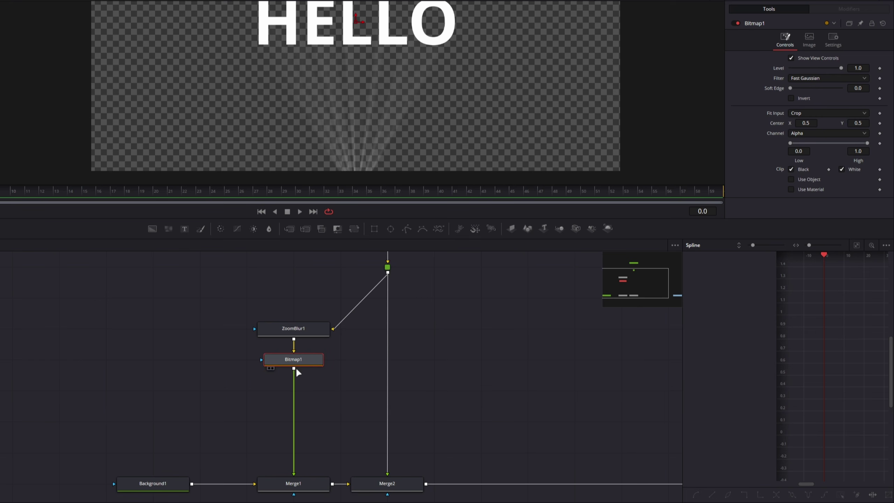
pyautogui.scroll(2, 295, 366)
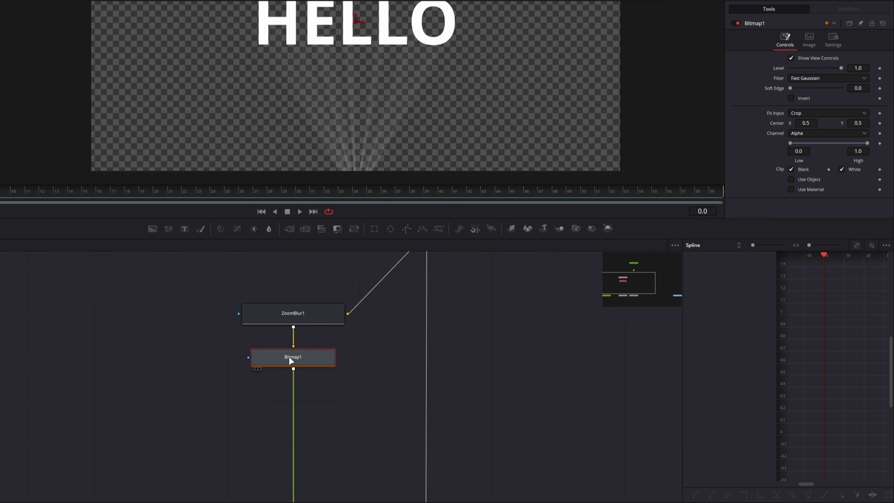
pyautogui.press('2')
pyautogui.scroll(-2, 357, 103)
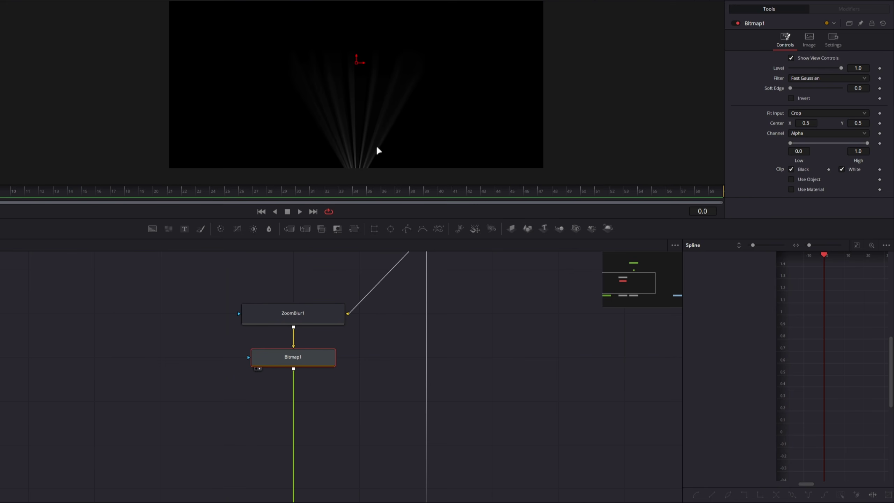
pyautogui.scroll(1, 376, 142)
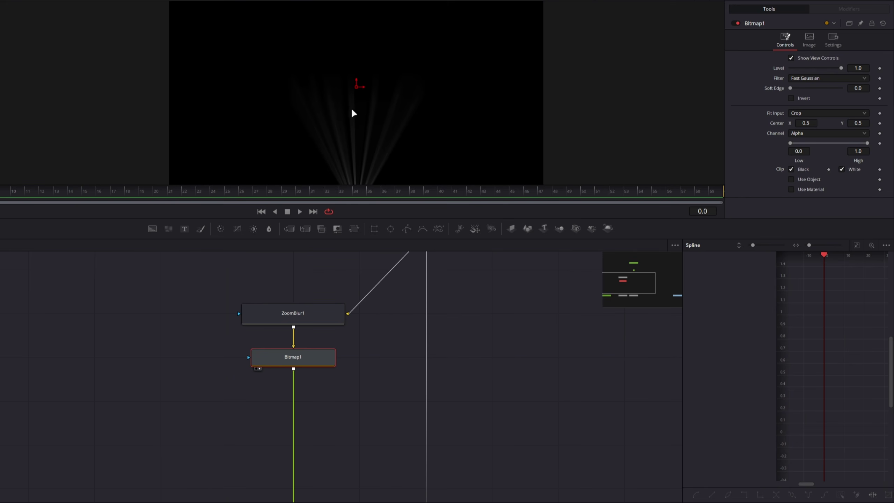
pyautogui.scroll(-1, 408, 127)
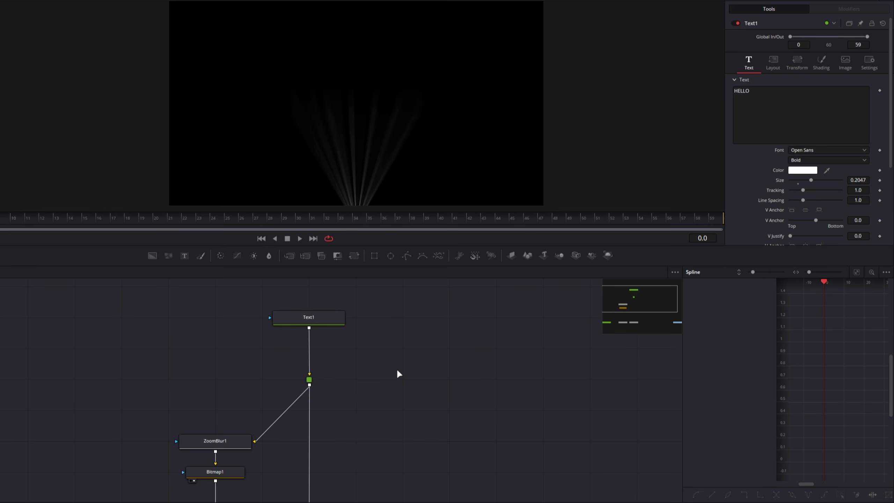
# Add another unconnected Bitmap node in the empty space beside the Text1 branch.
pyautogui.hotkey('shift', 'space')
pyautogui.write('bitm')
pyautogui.press('Return')
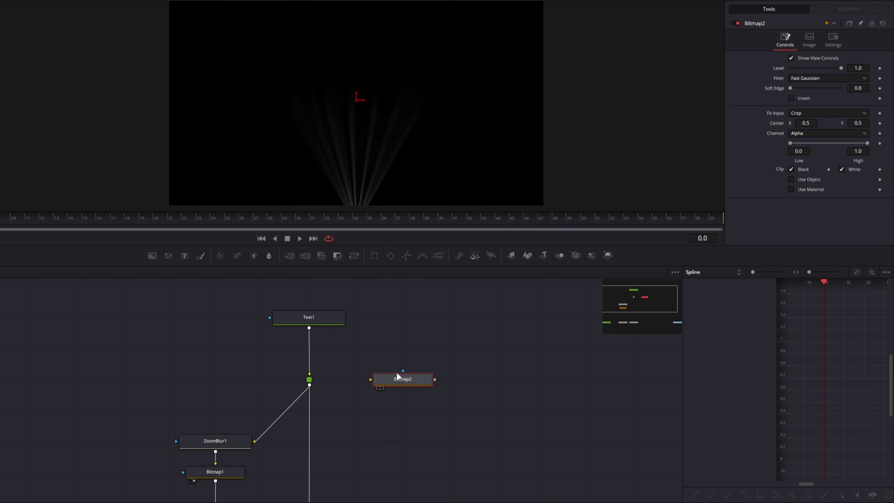
# Display Text1 in the viewer and switch its shading type to Gradient with a pure red start color.
pyautogui.click(318, 318)
pyautogui.press('1')
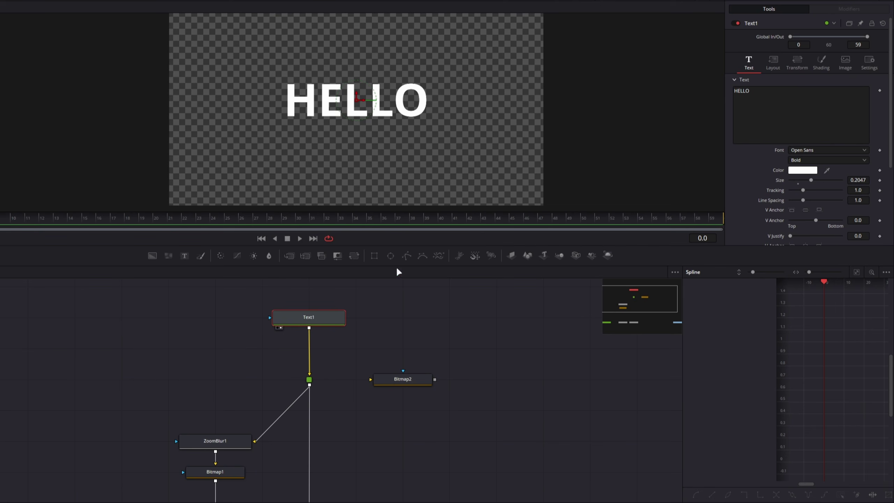
pyautogui.click(820, 62)
pyautogui.click(856, 175)
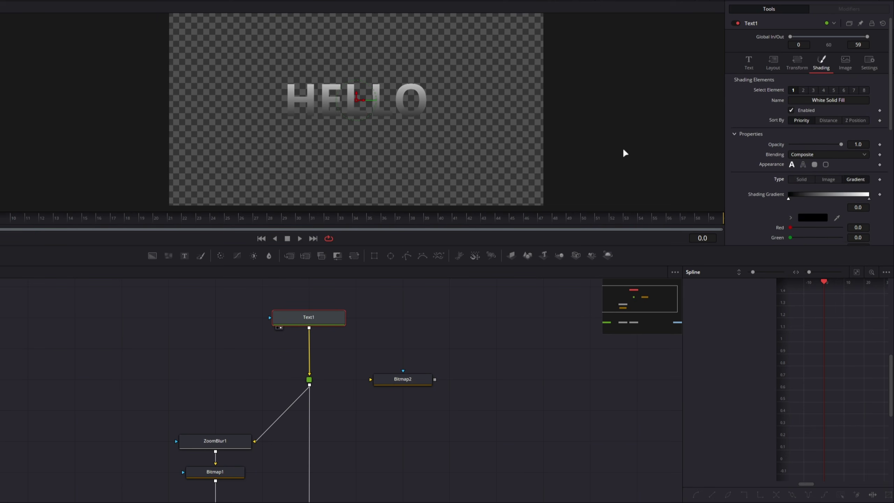
pyautogui.click(813, 217)
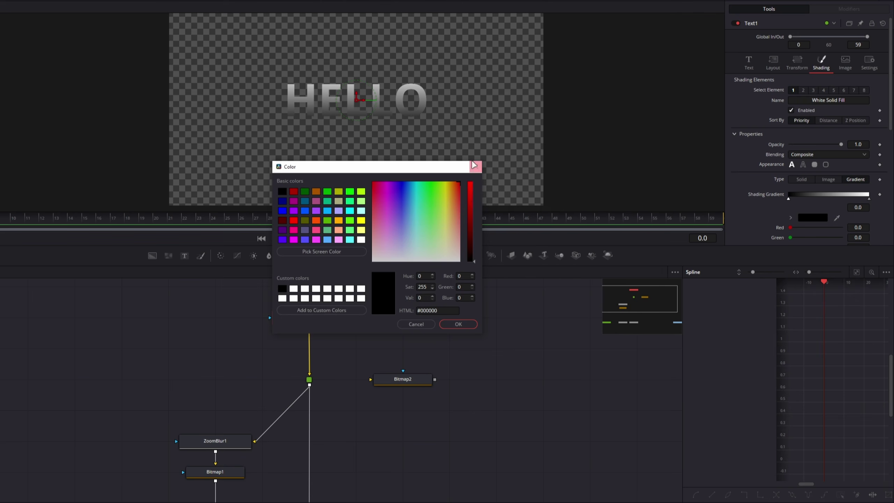
pyautogui.moveTo(471, 196); pyautogui.dragTo(463, 166)
pyautogui.click(472, 326)
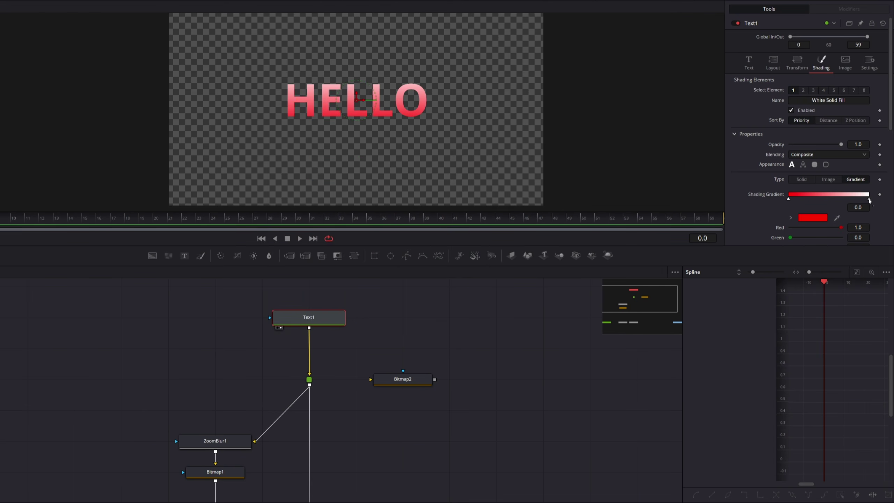
# Set the end color of Text1's shading gradient to the blue #0091ff.
pyautogui.click(868, 199)
pyautogui.click(817, 217)
pyautogui.click(422, 216)
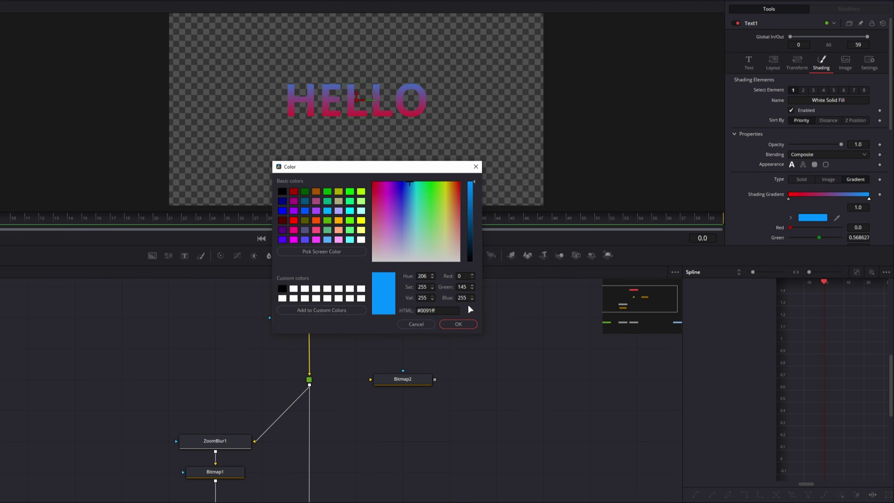
pyautogui.click(459, 324)
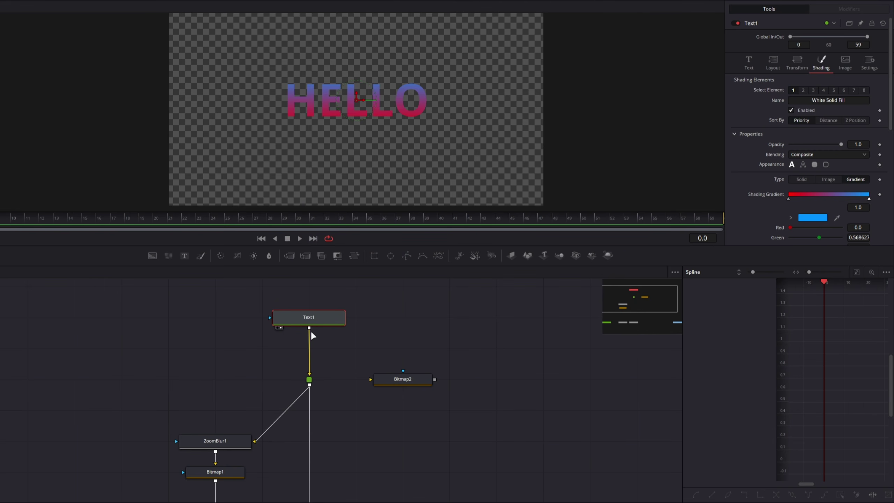
# Connect Text1's output to the Bitmap2 input and display Bitmap2 in the viewer to inspect the alpha matte.
pyautogui.moveTo(309, 328); pyautogui.dragTo(381, 379)
pyautogui.click(394, 383)
pyautogui.press('1')
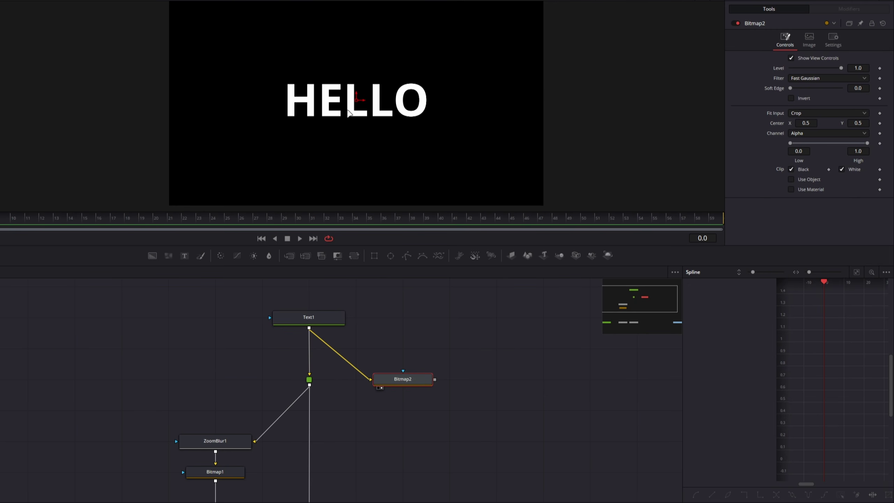
pyautogui.scroll(3, 349, 113)
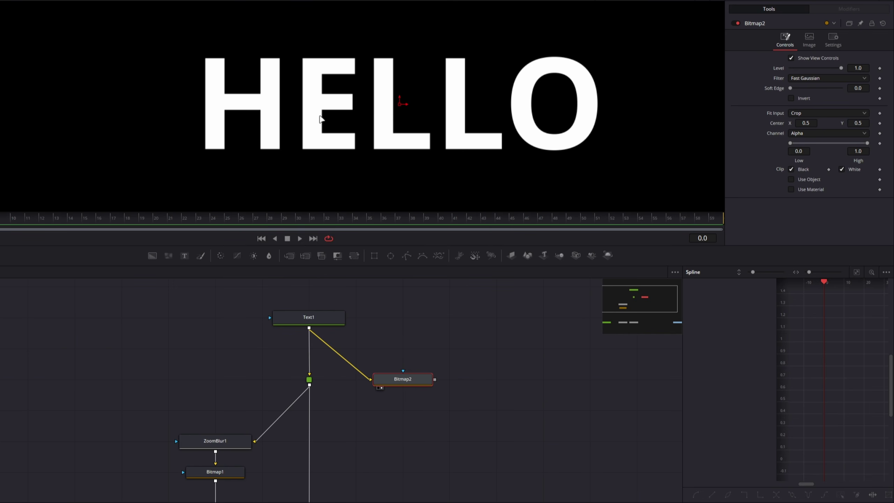
pyautogui.scroll(-2, 320, 119)
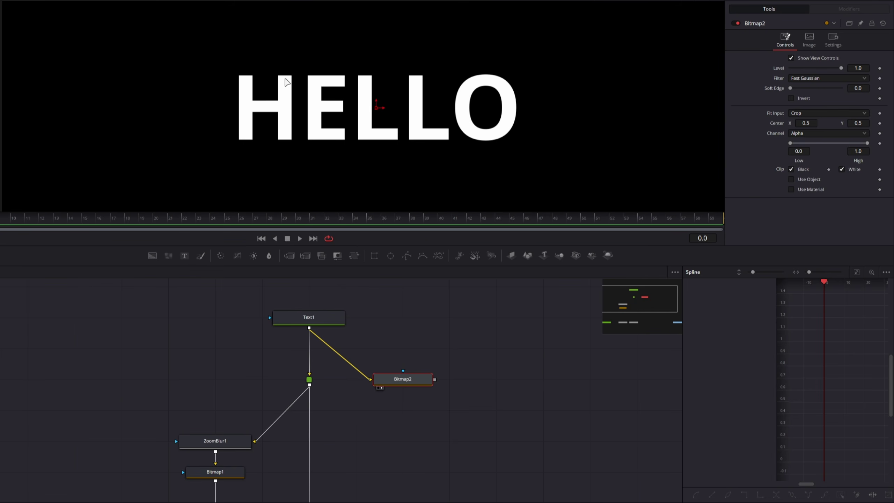
pyautogui.scroll(-3, 283, 113)
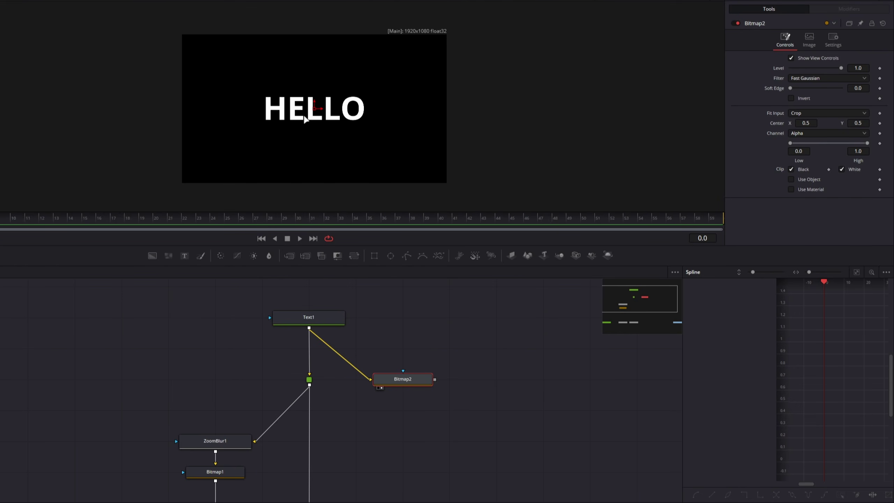
# Set Bitmap2's channel to Red and compare its matte with the colored Text1 output in the viewer.
pyautogui.click(816, 133)
pyautogui.click(800, 140)
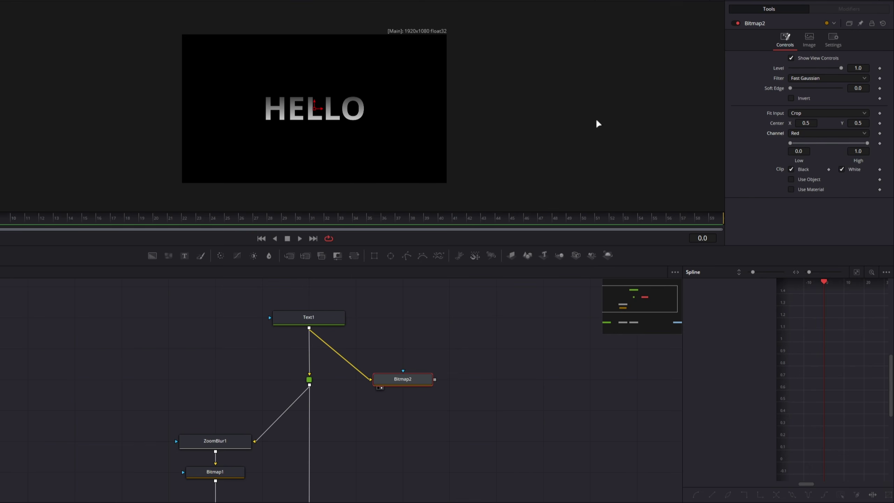
pyautogui.scroll(4, 279, 105)
pyautogui.click(309, 318)
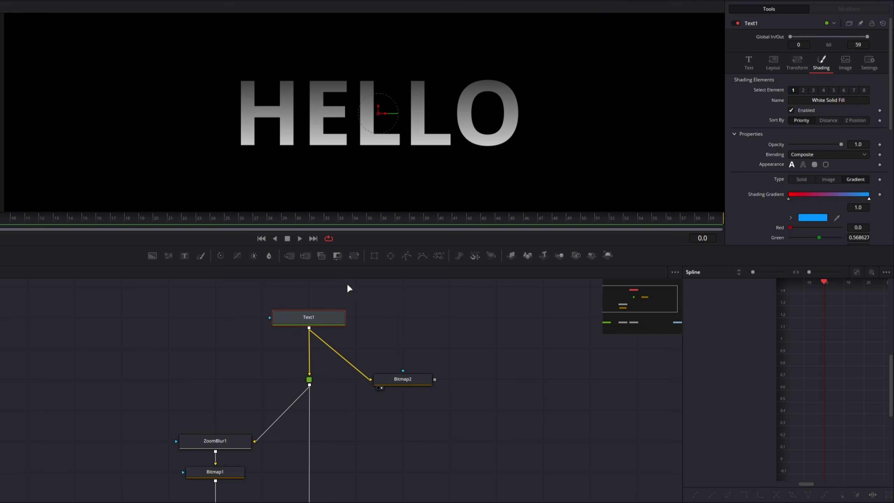
pyautogui.press('1')
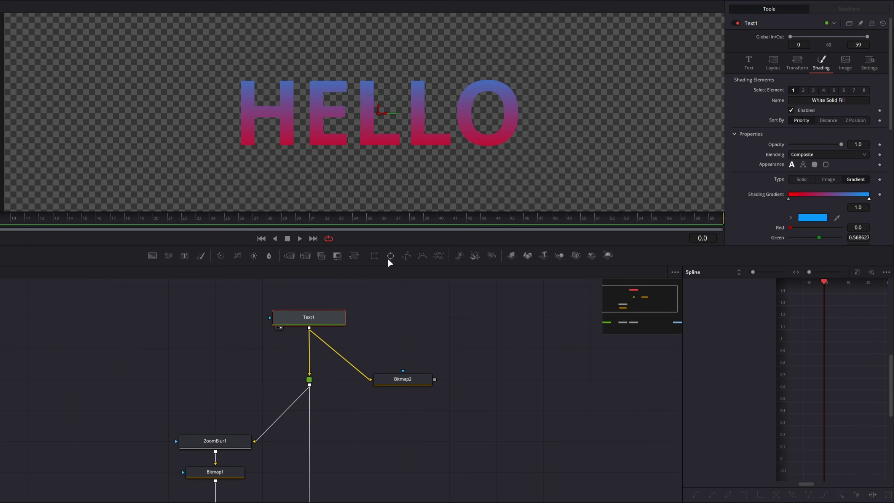
pyautogui.click(402, 382)
pyautogui.press('1')
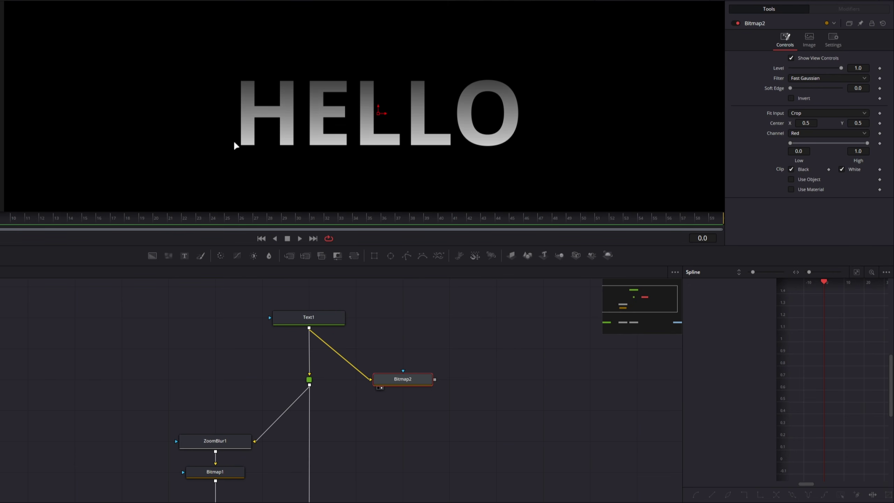
# Try the Blue channel on Bitmap2, and return its channel to Alpha.
pyautogui.click(797, 136)
pyautogui.click(806, 164)
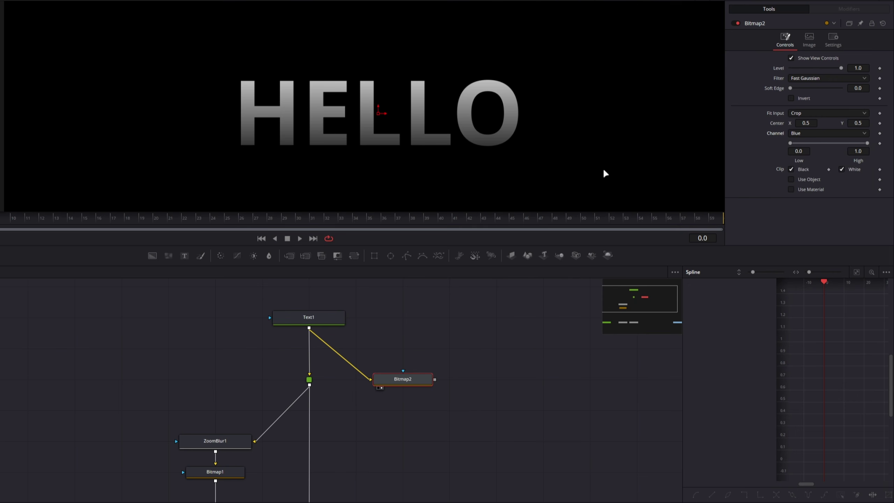
pyautogui.click(803, 132)
pyautogui.click(806, 174)
pyautogui.scroll(-3, 271, 131)
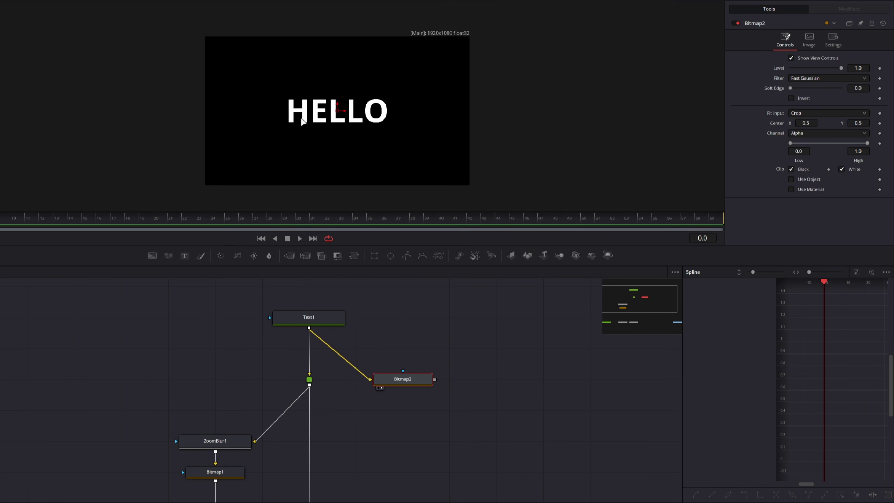
# Delete the Bitmap2 node and select Text1.
pyautogui.moveTo(495, 331); pyautogui.dragTo(378, 414)
pyautogui.press('Delete')
pyautogui.scroll(5, 440, 298)
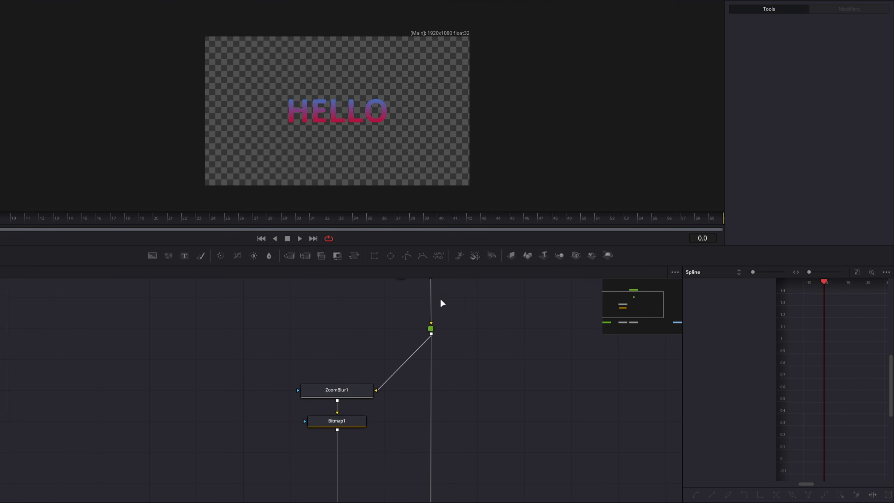
pyautogui.click(432, 335)
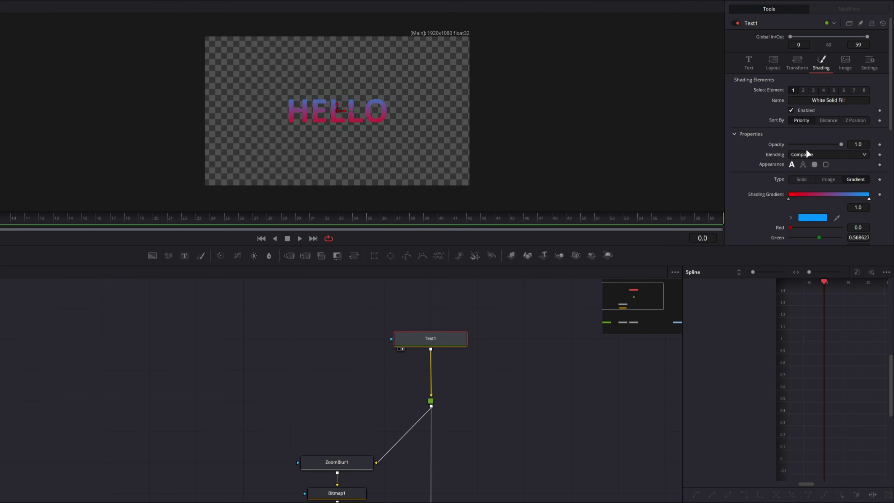
# Display Bitmap1 in the viewer and examine the brightness of its light rays.
pyautogui.scroll(-5, 352, 362)
pyautogui.click(352, 350)
pyautogui.press('1')
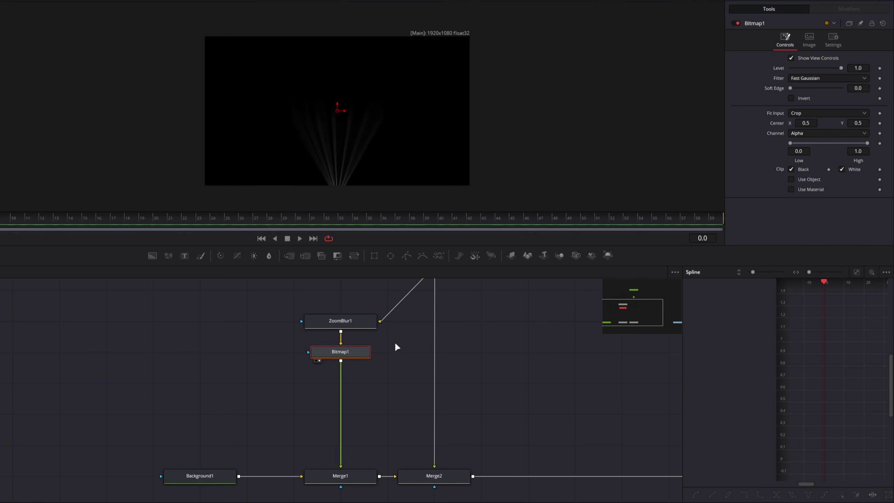
pyautogui.scroll(5, 297, 136)
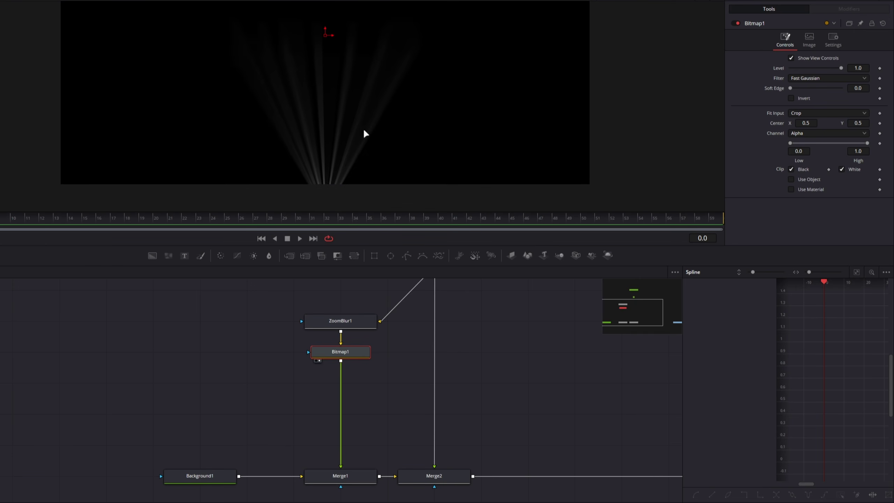
pyautogui.scroll(-2, 362, 142)
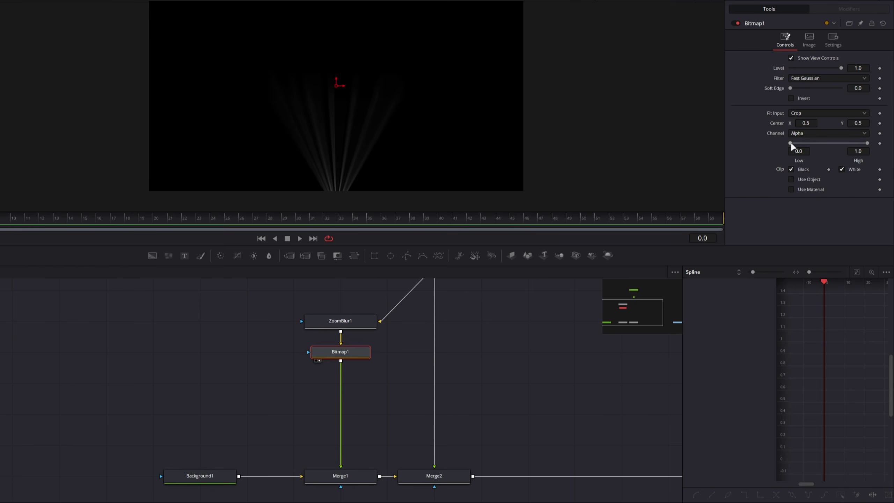
# Set Bitmap1's High threshold to 0.2, keeping Low at 0.0.
pyautogui.moveTo(868, 144)
pyautogui.mouseDown()
pyautogui.moveTo(810, 143)
pyautogui.moveTo(869, 143)
pyautogui.mouseUp()
pyautogui.moveTo(789, 143); pyautogui.dragTo(798, 143)
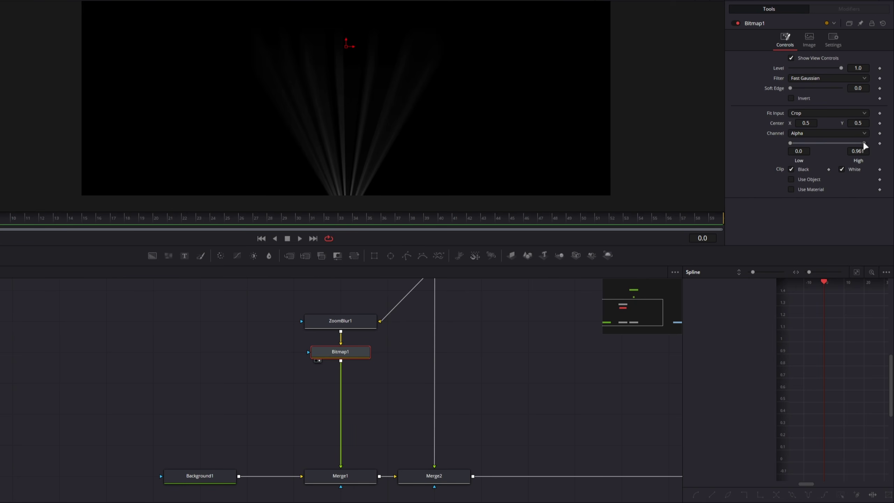
pyautogui.moveTo(847, 143); pyautogui.dragTo(808, 142)
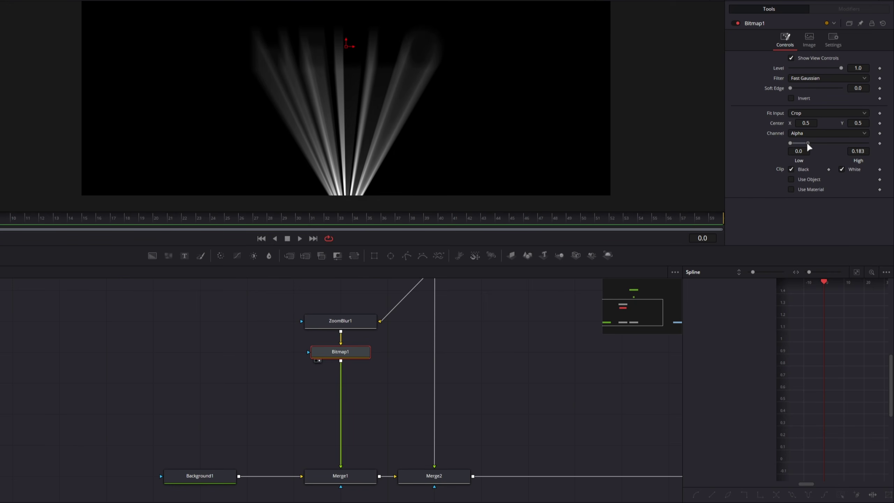
pyautogui.click(857, 152)
pyautogui.write('0.2')
pyautogui.press('Tab')
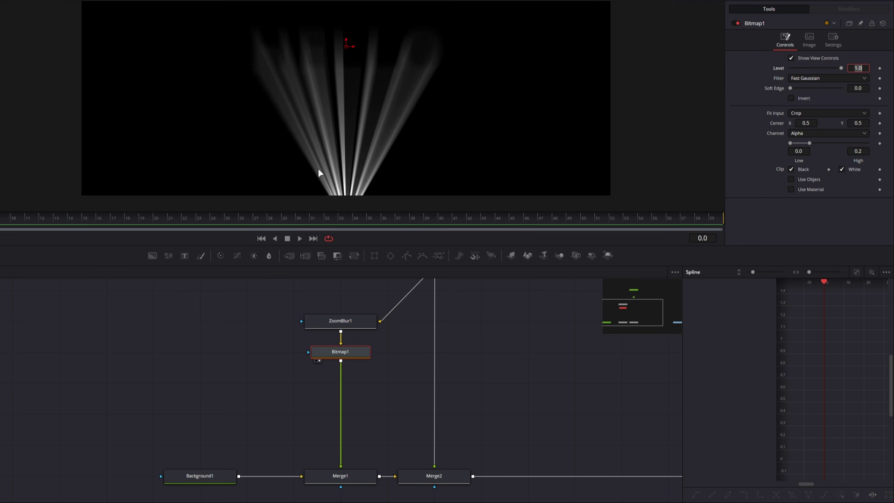
# Duplicate the Bitmap1 node and place the copy directly after it, ahead of Merge1.
pyautogui.click(348, 358)
pyautogui.hotkey('ctrl', 'c')
pyautogui.hotkey('ctrl', 'v')
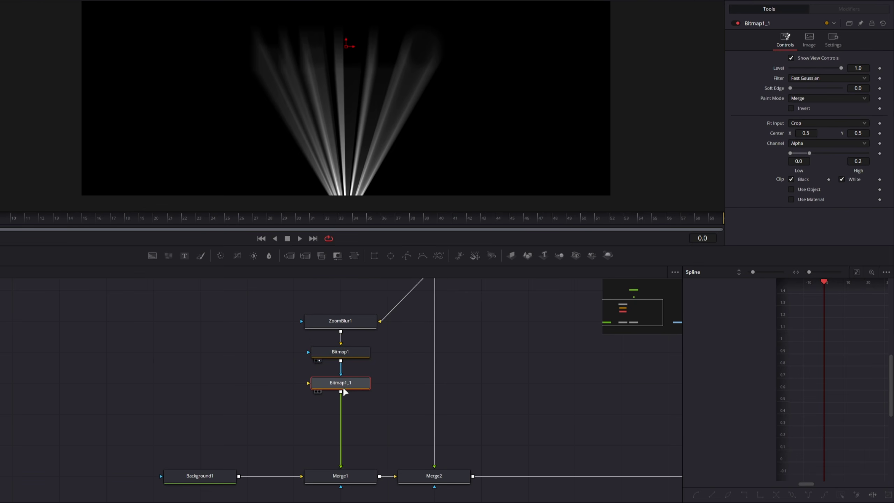
# Move the connection from Bitmap1 off the copied Bitmap's effect mask input onto its main input, and display the copy.
pyautogui.scroll(2, 331, 379)
pyautogui.scroll(1, 300, 424)
pyautogui.moveTo(299, 427); pyautogui.dragTo(322, 369)
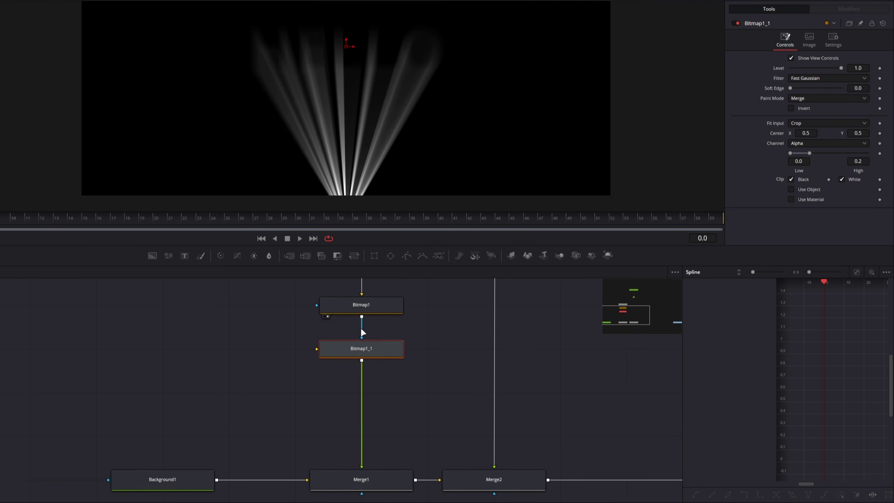
pyautogui.moveTo(364, 337)
pyautogui.mouseDown()
pyautogui.moveTo(320, 339)
pyautogui.moveTo(316, 348)
pyautogui.mouseUp()
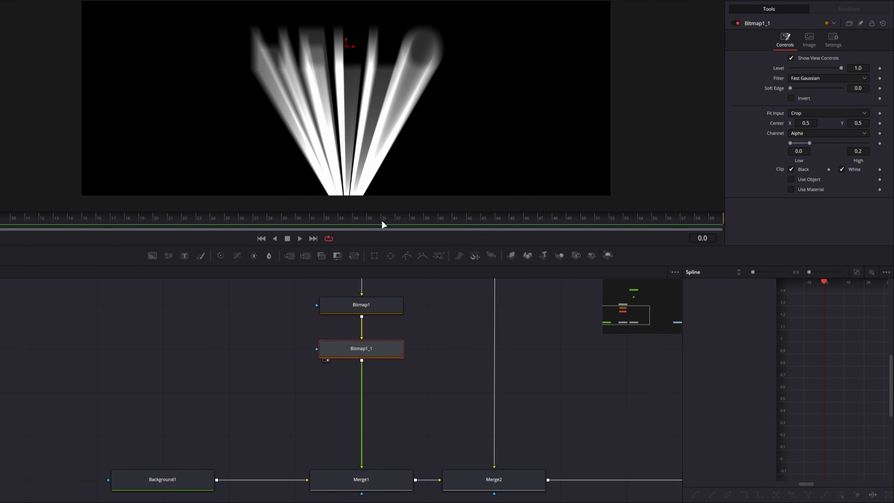
# Lower the High threshold of the copied Bitmap node to about 0.022.
pyautogui.scroll(3, 346, 120)
pyautogui.scroll(-3, 321, 110)
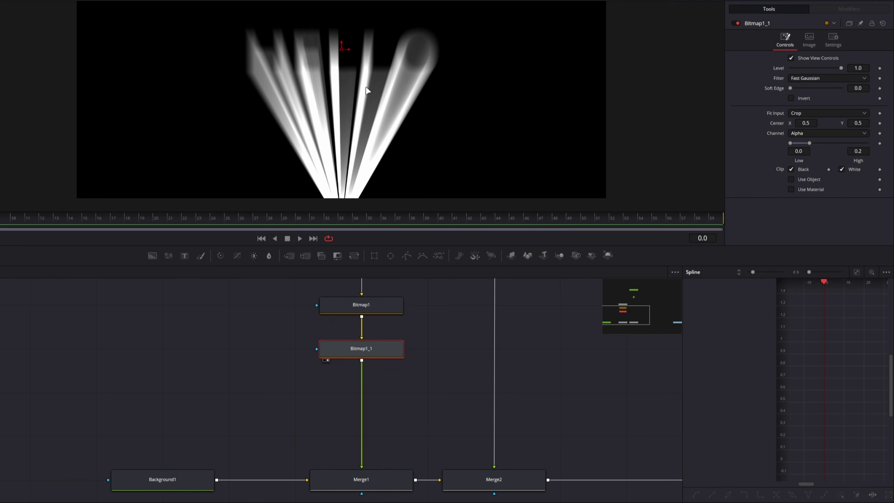
pyautogui.moveTo(809, 143); pyautogui.dragTo(795, 143)
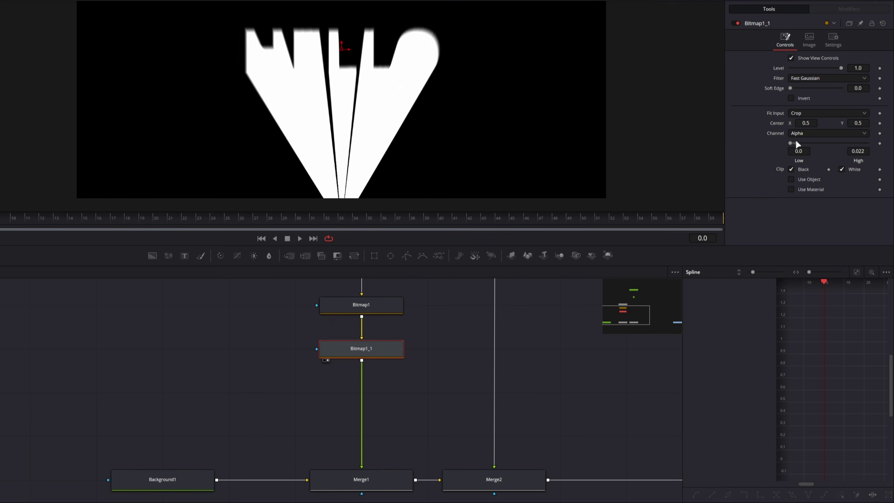
# Examine the edges of the solidified rays and the gaps between the letters up close in the viewer.
pyautogui.scroll(3, 340, 111)
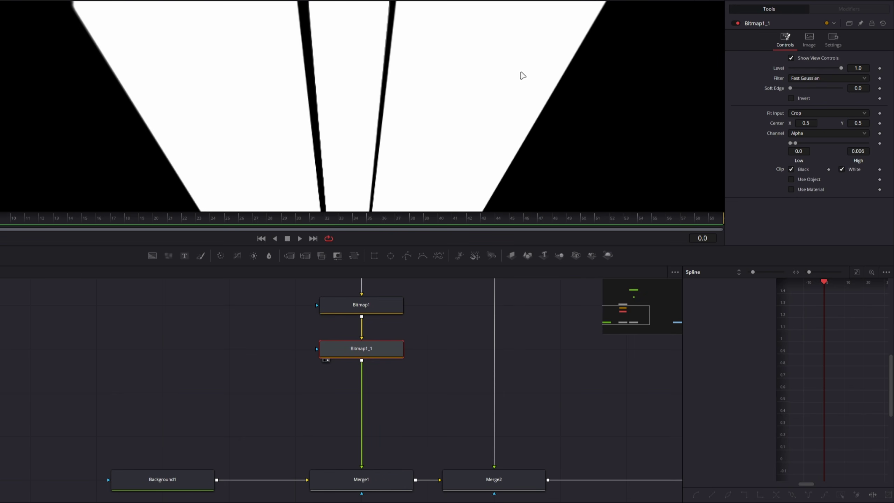
pyautogui.scroll(1, 325, 95)
pyautogui.scroll(2, 303, 88)
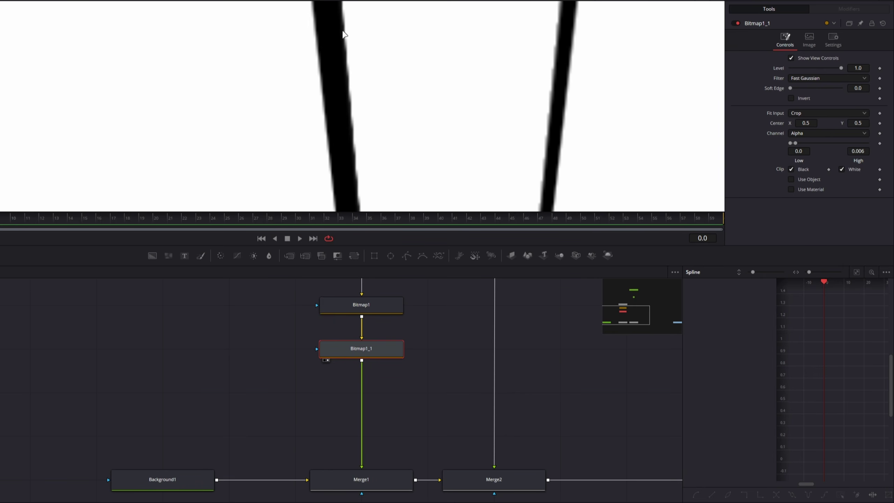
pyautogui.scroll(-2, 352, 164)
pyautogui.scroll(3, 353, 175)
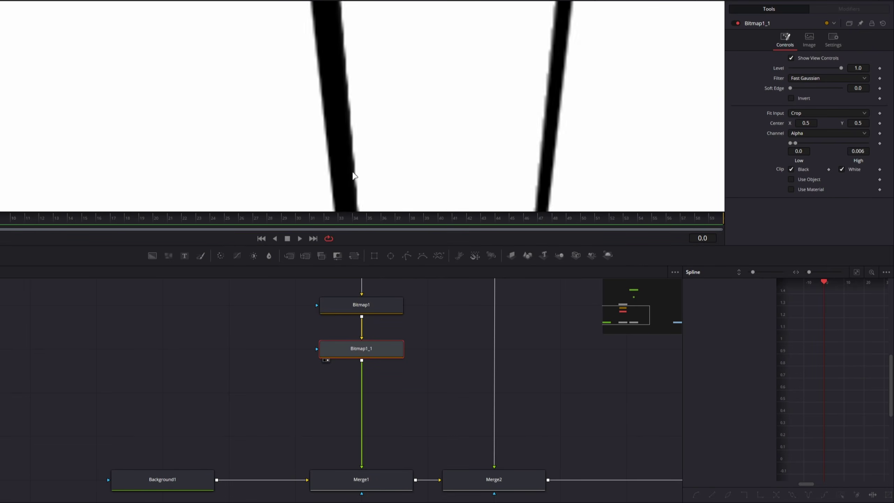
pyautogui.scroll(-3, 314, 133)
pyautogui.scroll(-2, 313, 141)
pyautogui.scroll(4, 320, 99)
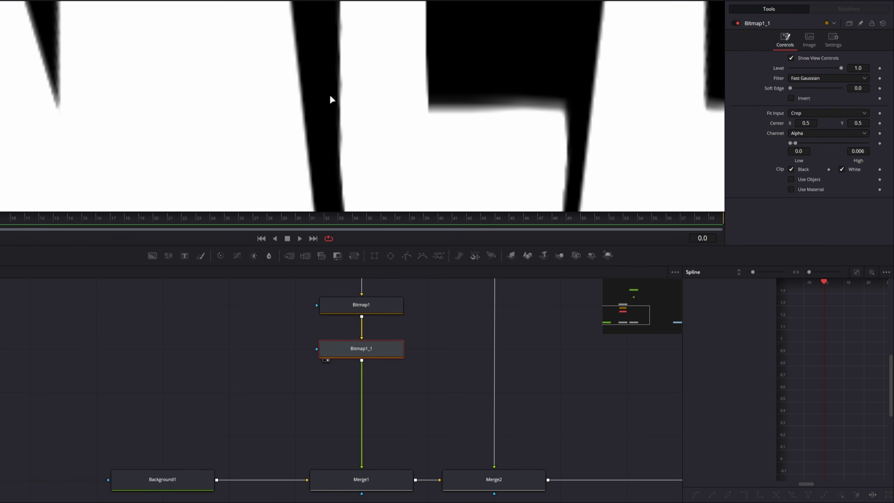
pyautogui.scroll(-4, 331, 88)
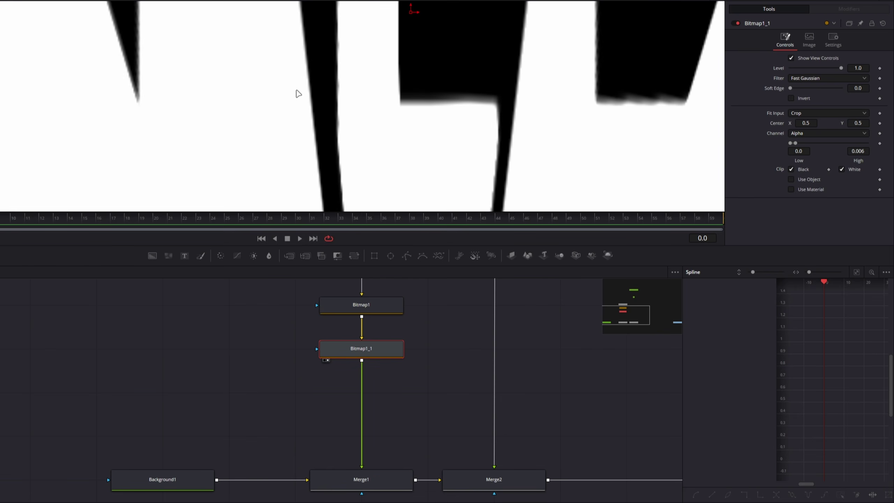
pyautogui.moveTo(309, 142); pyautogui.dragTo(326, 94)
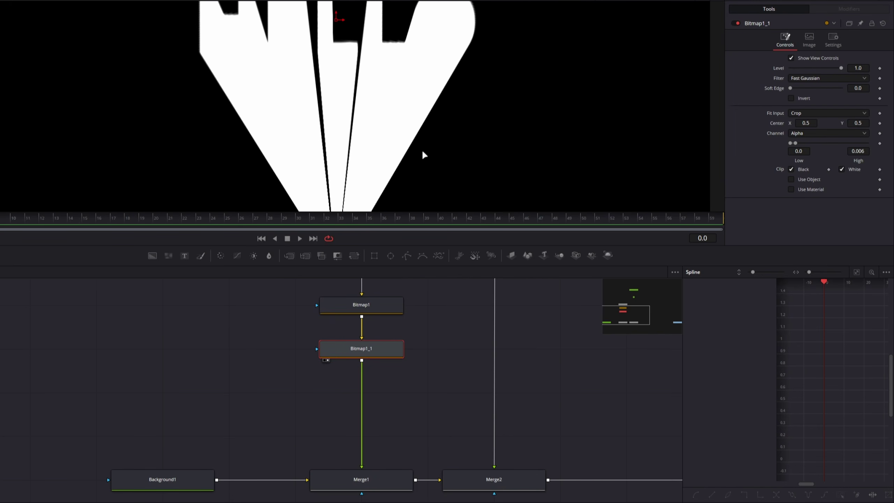
# Set the High threshold of Bitmap1_1 to 0.005 to keep the ray shape solid.
pyautogui.moveTo(795, 142); pyautogui.dragTo(799, 141)
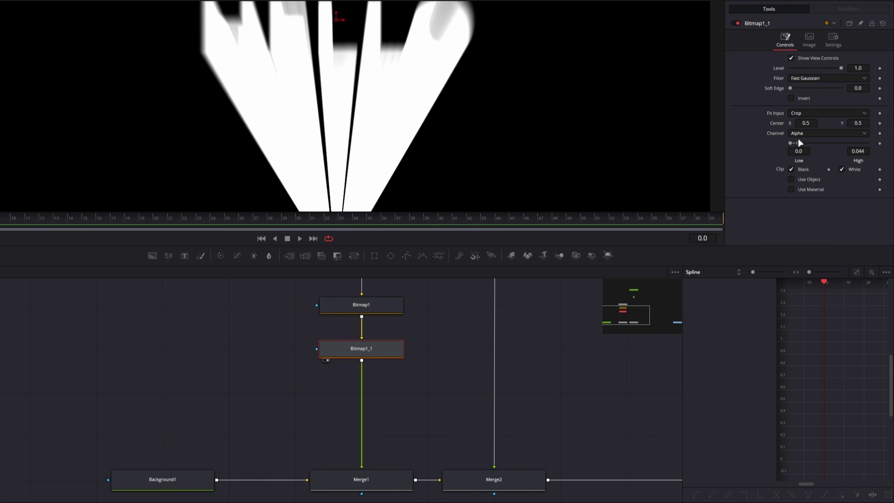
pyautogui.click(865, 151)
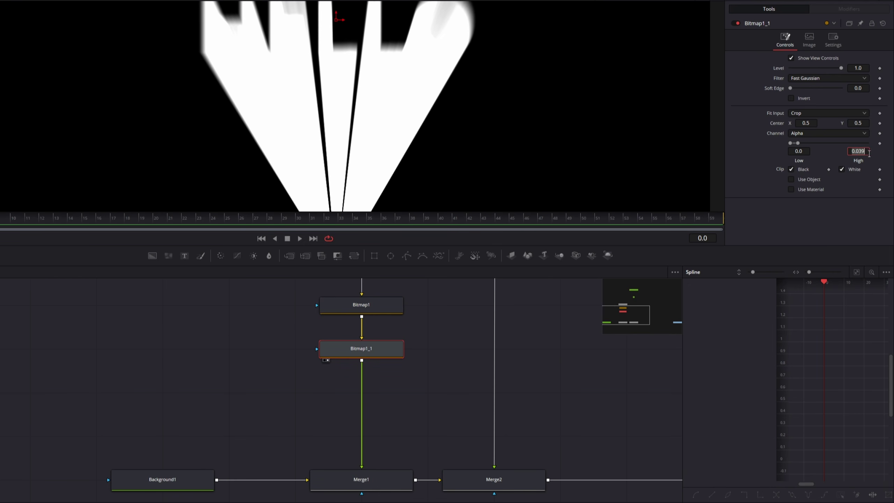
pyautogui.write('.005')
pyautogui.press('Tab')
pyautogui.scroll(-2, 358, 105)
# Add a black Background node directly below Bitmap1_1, with the Bitmap's output feeding its effect mask.
pyautogui.moveTo(531, 439); pyautogui.dragTo(369, 426)
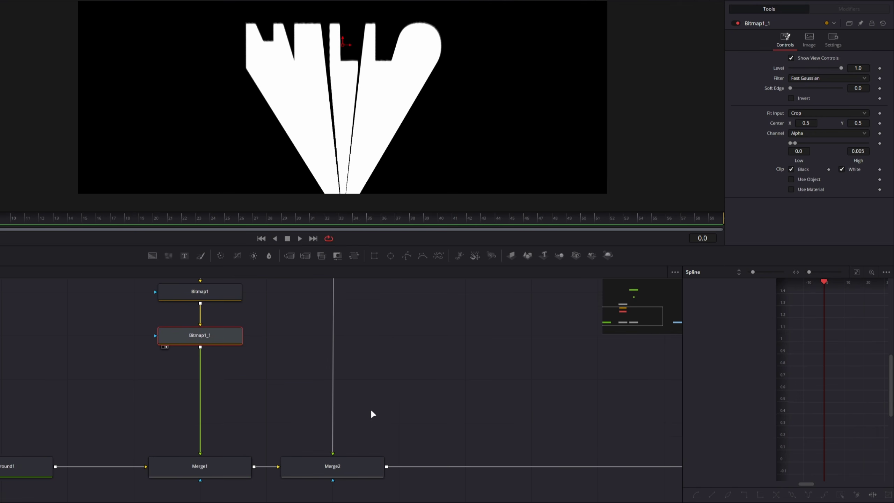
pyautogui.scroll(-3, 387, 404)
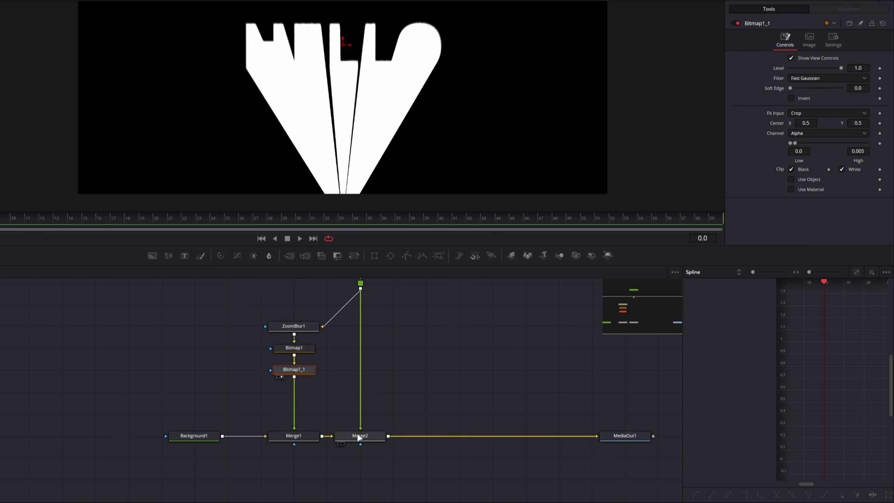
pyautogui.click(226, 399)
pyautogui.hotkey('shift', 'space')
pyautogui.write('back')
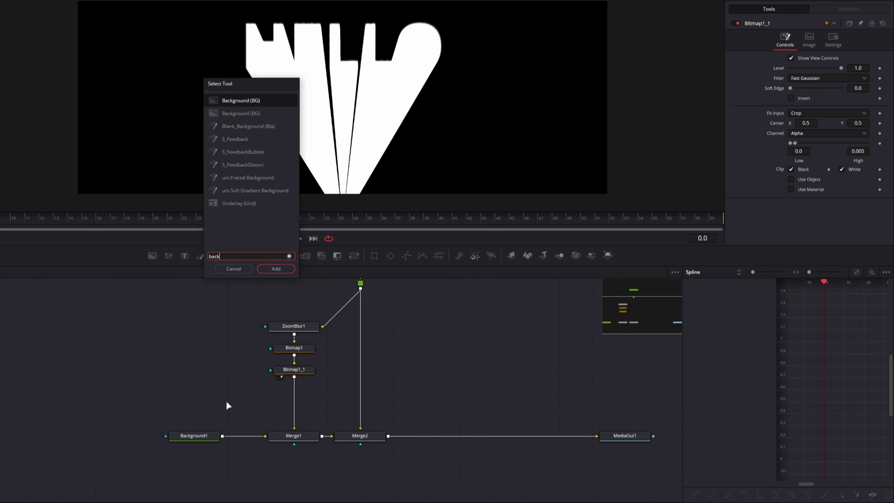
pyautogui.press('Return')
pyautogui.moveTo(289, 436); pyautogui.dragTo(284, 394)
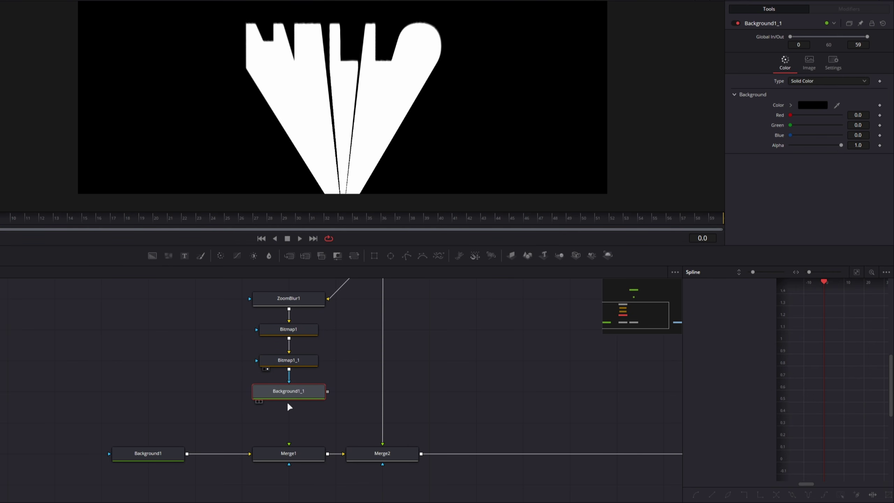
# Connect the masked Background node to Merge1's foreground input and display MediaOut1 in the viewer.
pyautogui.moveTo(336, 379); pyautogui.dragTo(306, 436)
pyautogui.scroll(-1, 523, 389)
pyautogui.hscroll(5, 639, 452)
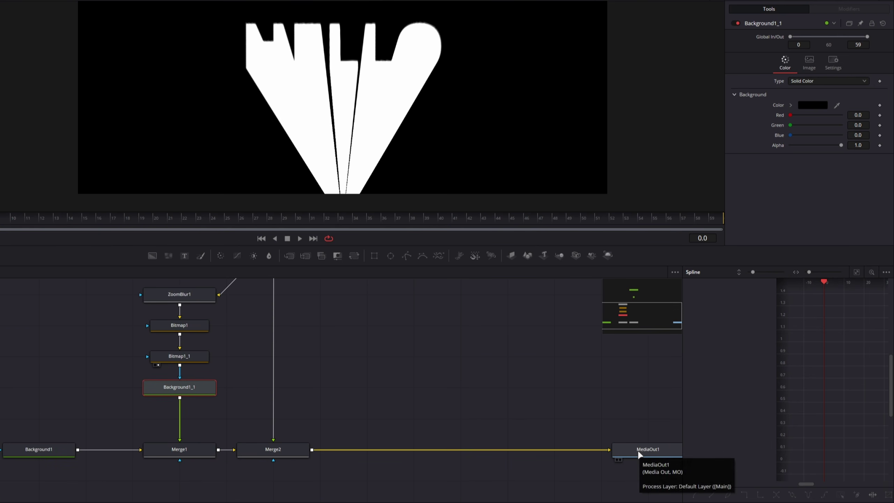
pyautogui.click(638, 452)
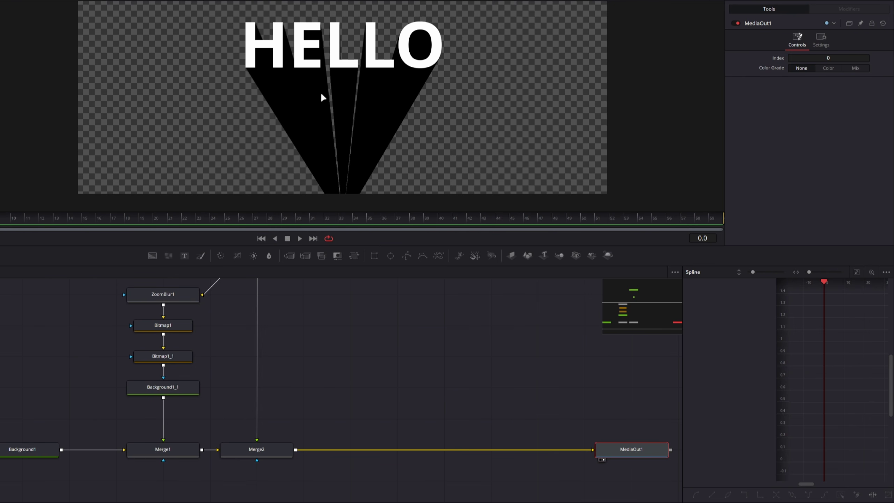
pyautogui.moveTo(322, 95); pyautogui.dragTo(348, 107)
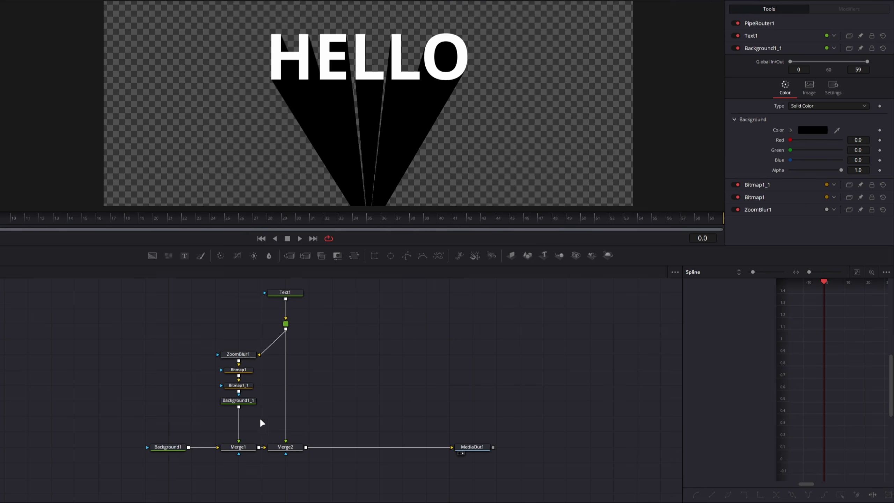
# Insert an Erode/Dilate node between Background1_1 and Merge1 and try adjusting its Amount.
pyautogui.click(240, 404)
pyautogui.hotkey('shift', 'space')
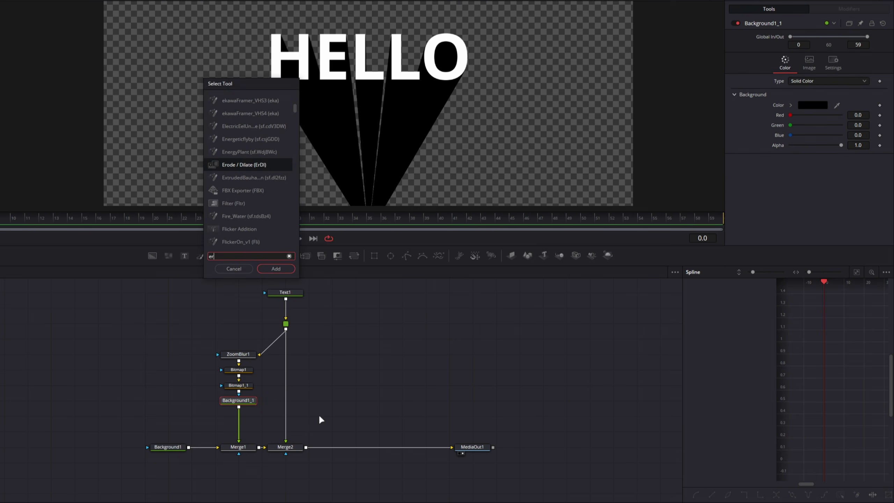
pyautogui.write('erod')
pyautogui.press('Return')
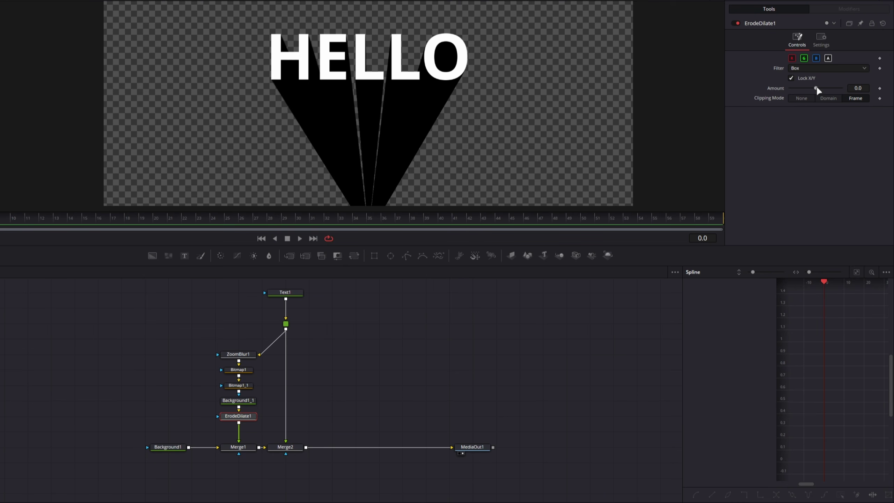
pyautogui.moveTo(816, 87)
pyautogui.mouseDown()
pyautogui.moveTo(831, 88)
pyautogui.moveTo(798, 88)
pyautogui.moveTo(837, 90)
pyautogui.moveTo(815, 90)
pyautogui.moveTo(821, 89)
pyautogui.mouseUp()
# Move Merge1 between the pipe router and Merge2, so it combines the text with the ErodeDilate1 output.
pyautogui.scroll(2, 282, 422)
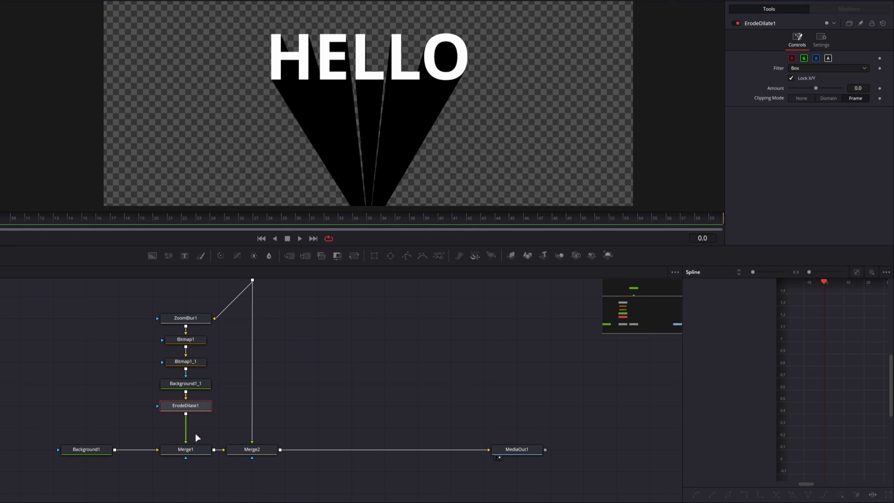
pyautogui.scroll(2, 271, 443)
pyautogui.moveTo(319, 423); pyautogui.dragTo(299, 398)
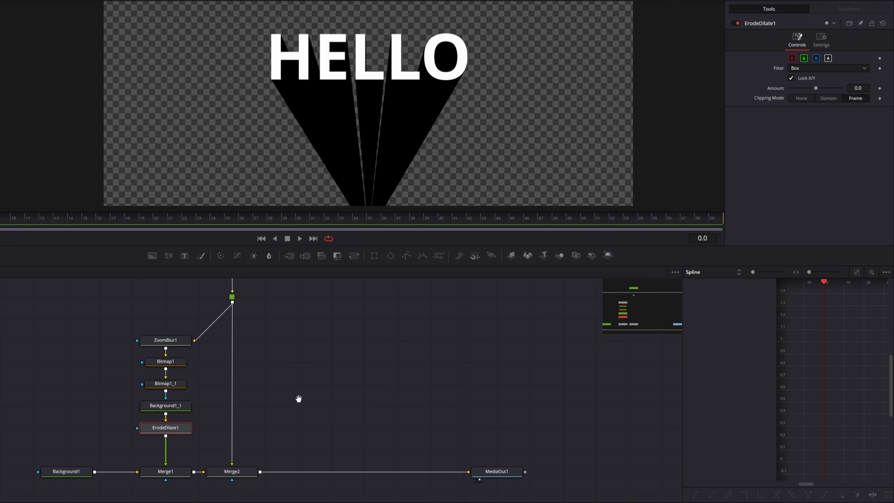
pyautogui.moveTo(162, 474); pyautogui.dragTo(229, 430)
pyautogui.click(232, 428)
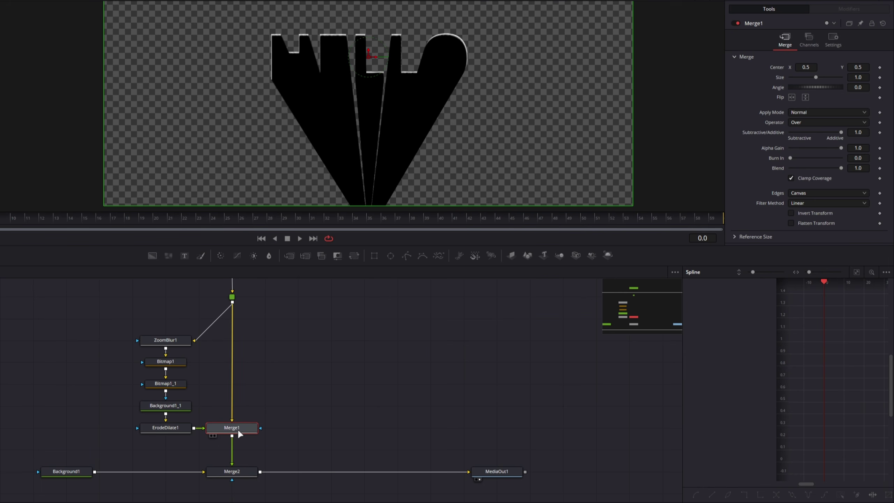
# Swap Merge1's inputs so the text sits above the rays, and move the pipe router closer to ZoomBlur1.
pyautogui.scroll(2, 241, 332)
pyautogui.moveTo(117, 295); pyautogui.dragTo(243, 430)
pyautogui.click(261, 380)
pyautogui.moveTo(233, 300); pyautogui.dragTo(233, 321)
pyautogui.click(232, 321)
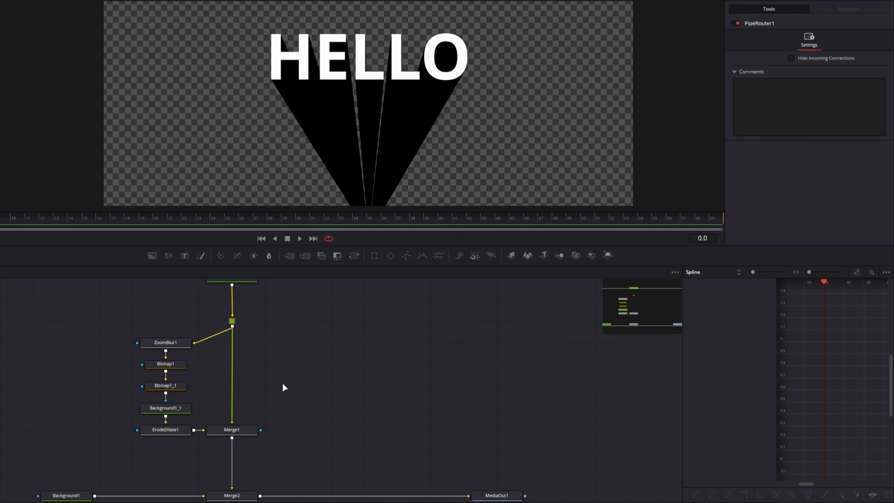
# Set ZoomBlur1's Zoom Amount to -1.305 and its center X position to 0.037.
pyautogui.click(169, 344)
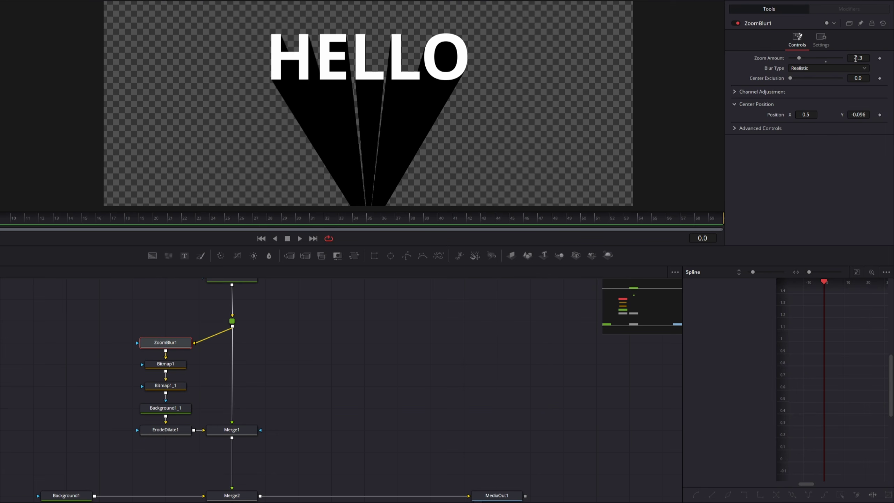
pyautogui.moveTo(857, 58)
pyautogui.mouseDown()
pyautogui.moveTo(876, 58)
pyautogui.moveTo(856, 59)
pyautogui.mouseUp()
pyautogui.moveTo(806, 115); pyautogui.dragTo(774, 115)
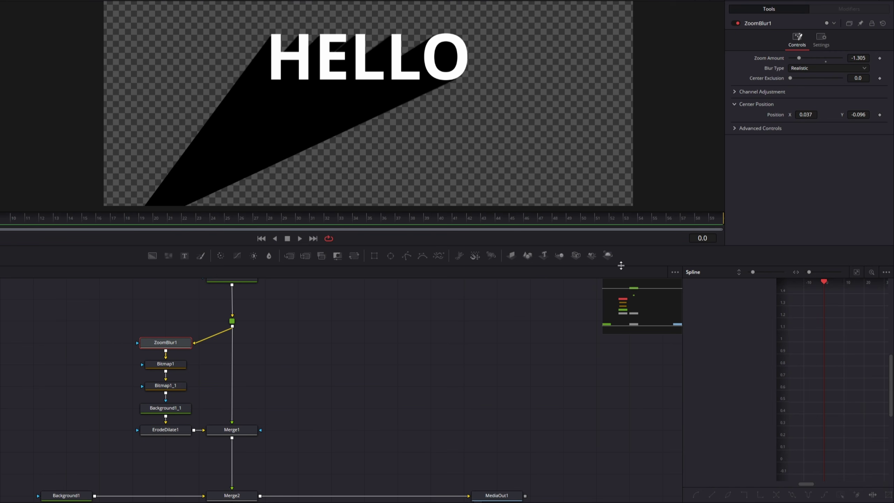
# Review the Soft Edge and Level settings of Bitmap1_1.
pyautogui.click(171, 388)
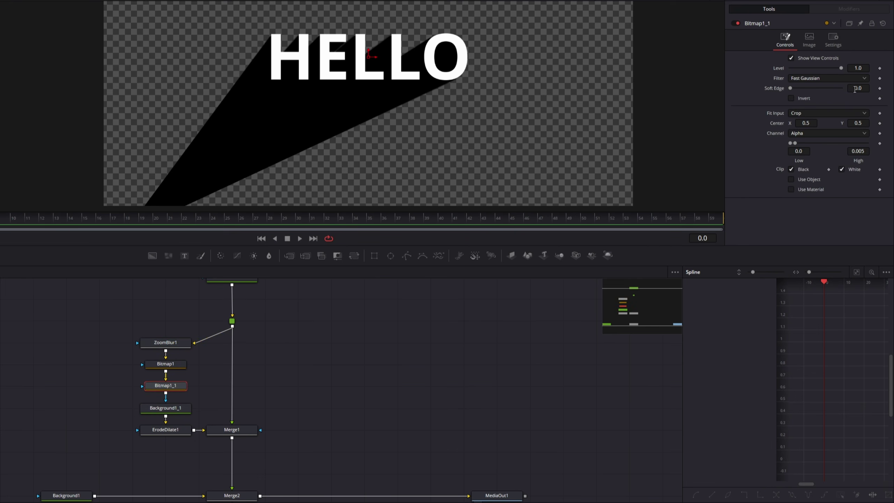
pyautogui.moveTo(854, 89); pyautogui.dragTo(842, 69)
pyautogui.scroll(-2, 369, 359)
# Color Background1_1 light blue (#5aceff) and change its type to a Vertical gradient.
pyautogui.click(228, 398)
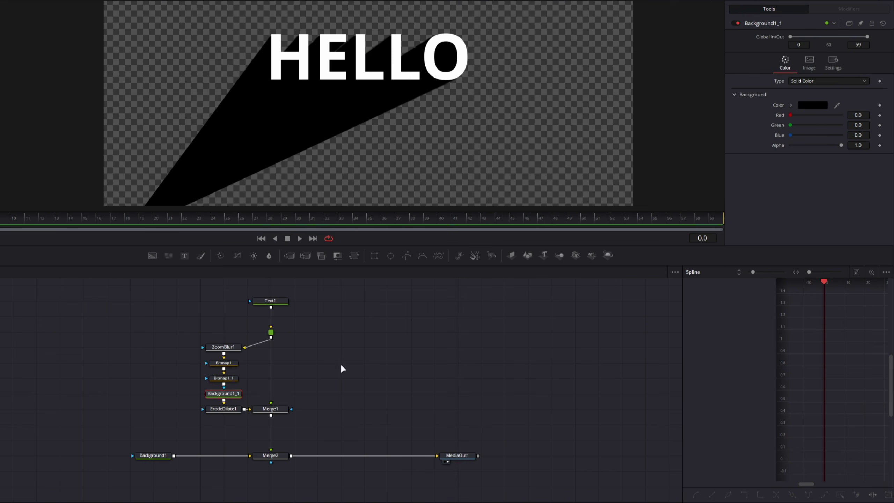
pyautogui.click(807, 106)
pyautogui.moveTo(447, 198); pyautogui.dragTo(487, 173)
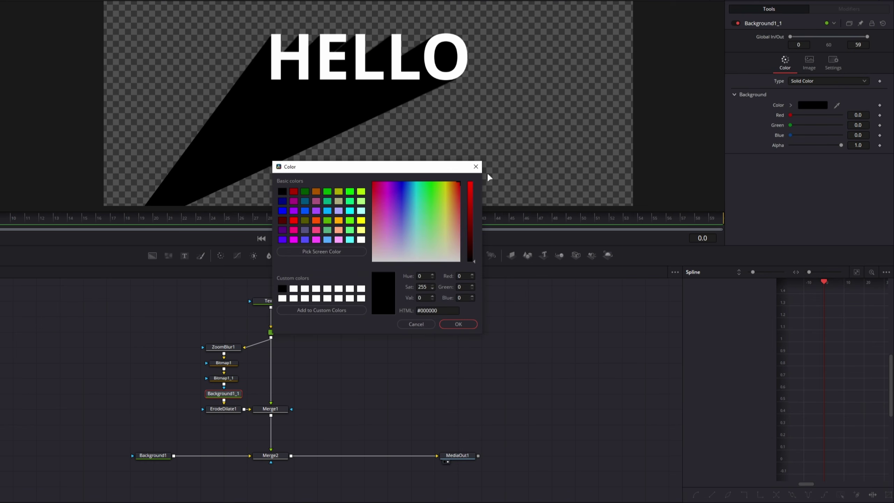
pyautogui.click(470, 187)
pyautogui.moveTo(442, 204); pyautogui.dragTo(410, 210)
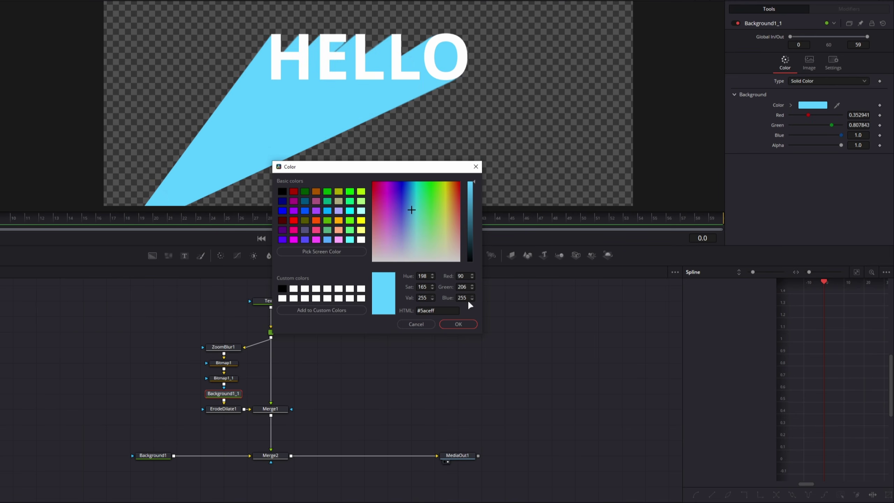
pyautogui.click(465, 321)
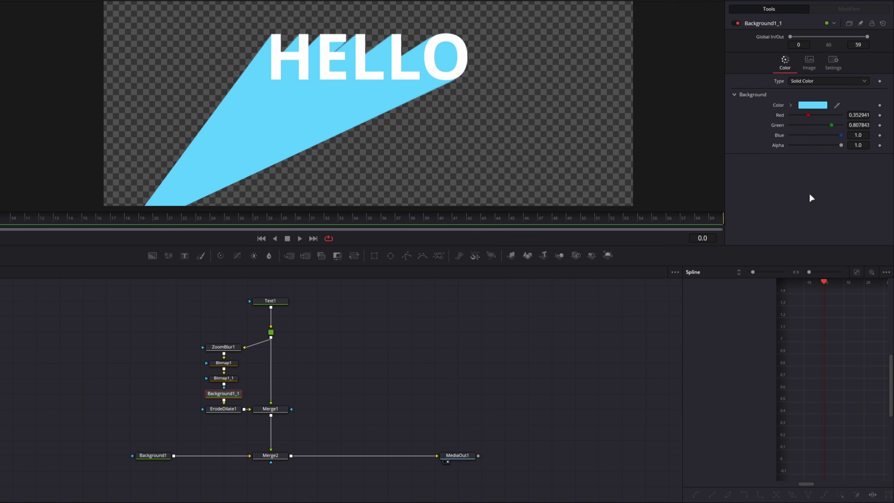
pyautogui.click(808, 81)
pyautogui.click(816, 125)
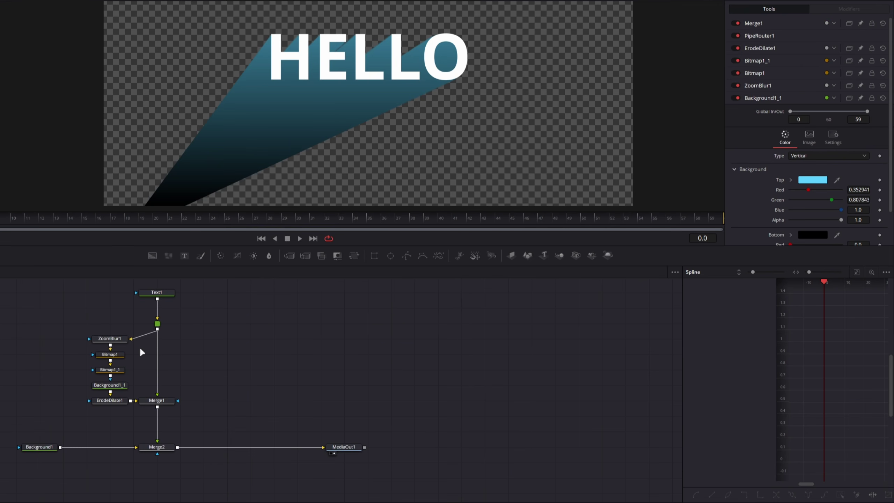
# Search the tool list for "radial" and add the wp.RadialShadow tool to the node graph.
pyautogui.moveTo(34, 317); pyautogui.dragTo(256, 415)
pyautogui.hotkey('shift', 'space')
pyautogui.write('erode')
pyautogui.press('BackSpace')
pyautogui.press('BackSpace')
pyautogui.press('BackSpace')
pyautogui.press('BackSpace')
pyautogui.press('BackSpace')
pyautogui.write('radial')
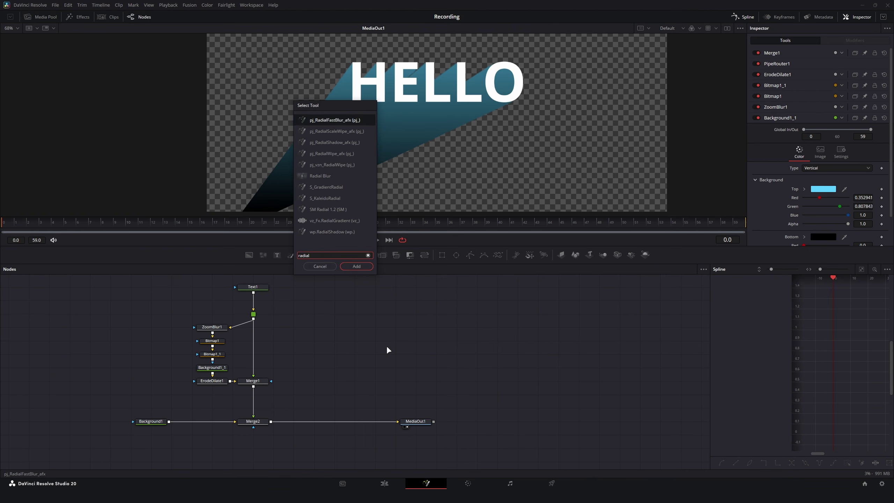
pyautogui.press('Down')
pyautogui.press('Down')
pyautogui.press('Down')
pyautogui.press('Down')
pyautogui.press('Down')
pyautogui.press('Down')
pyautogui.press('Down')
pyautogui.press('Down')
pyautogui.press('Down')
pyautogui.press('Down')
pyautogui.press('Return')
# Place wpRadialShadow beside the manual shadow setup, and delete the nodes from the pipe router and ZoomBlur1 through Merge1.
pyautogui.scroll(3, 356, 378)
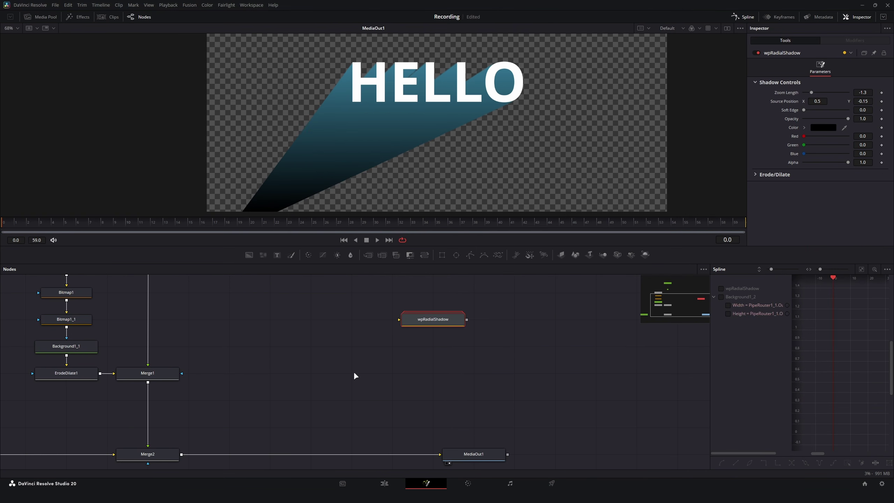
pyautogui.moveTo(359, 374); pyautogui.dragTo(285, 395)
pyautogui.scroll(-2, 285, 395)
pyautogui.moveTo(325, 361); pyautogui.dragTo(299, 361)
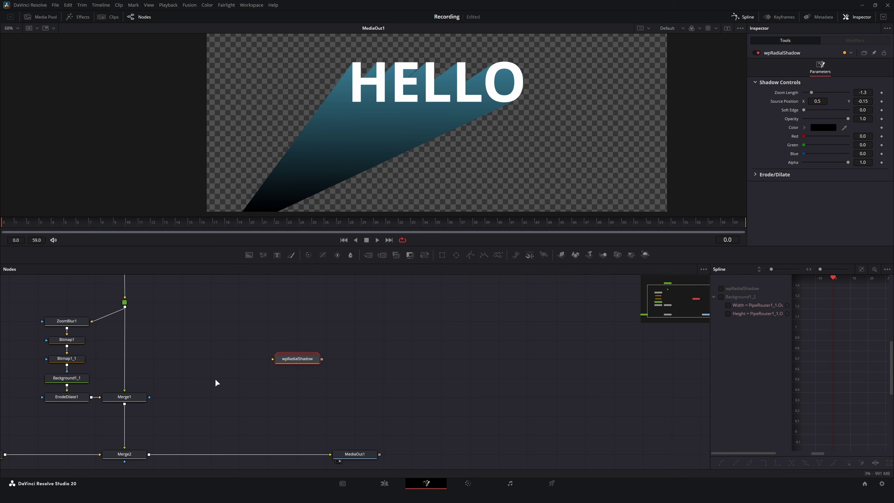
pyautogui.moveTo(39, 300); pyautogui.dragTo(183, 414)
pyautogui.press('Delete')
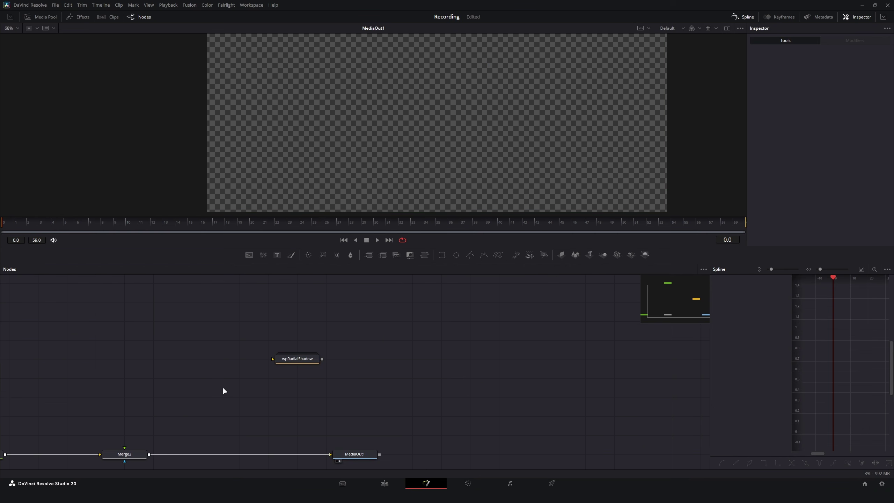
# Connect Text1 through wpRadialShadow into Merge2's foreground input, and select wpRadialShadow.
pyautogui.moveTo(222, 385); pyautogui.dragTo(282, 387)
pyautogui.moveTo(298, 337); pyautogui.dragTo(306, 427)
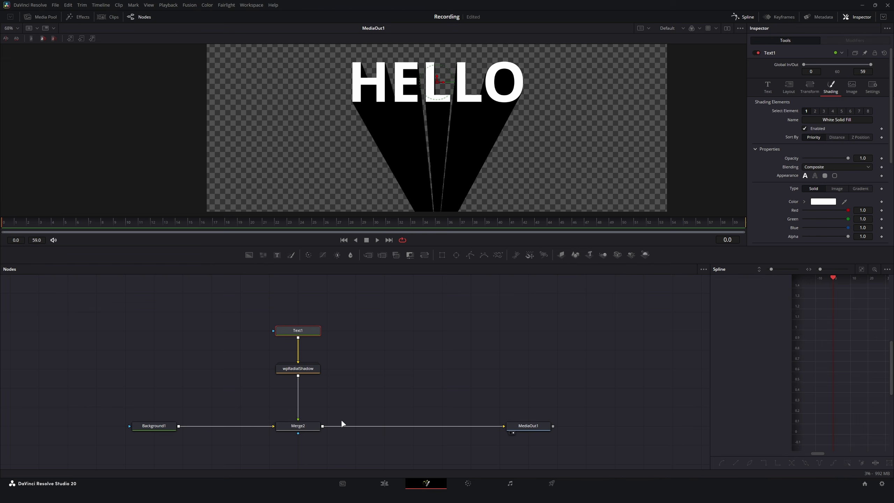
pyautogui.click(312, 371)
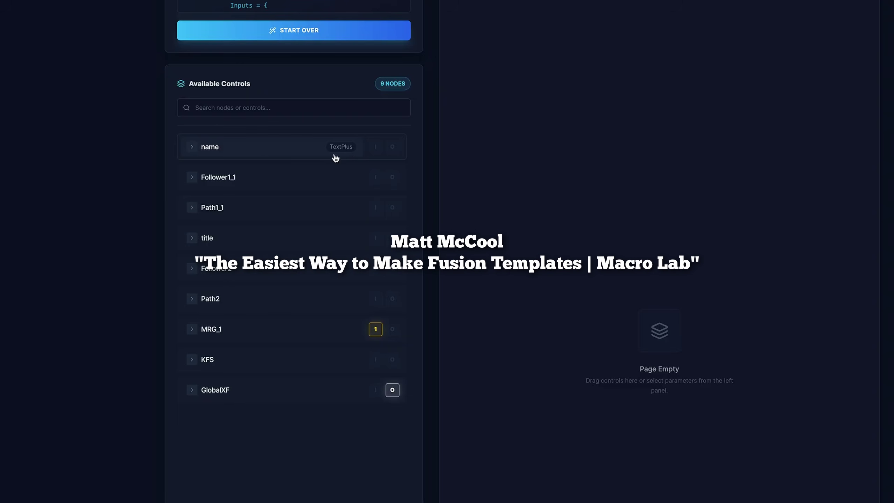
# Switch to Macro Lab and open the name node among the available controls.
pyautogui.click(263, 152)
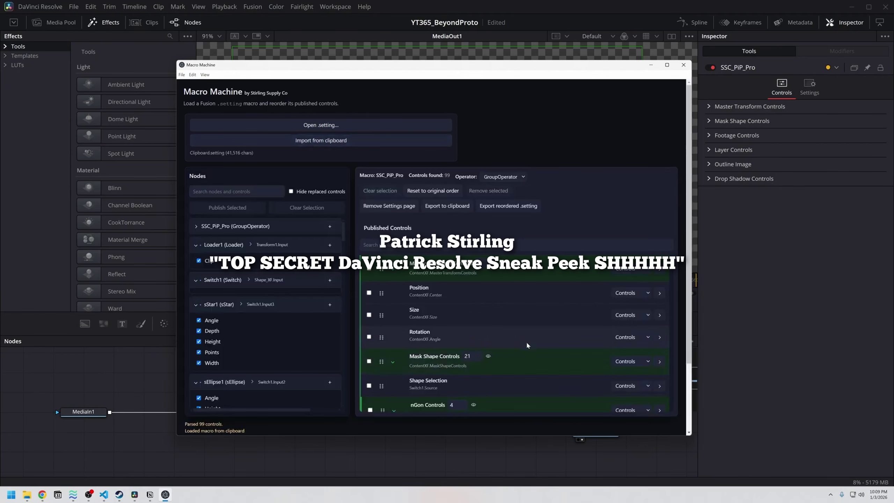
# Switch to Macro Machine and look through the published controls of the SSC_PiP_Pro macro.
pyautogui.scroll(-2, 521, 368)
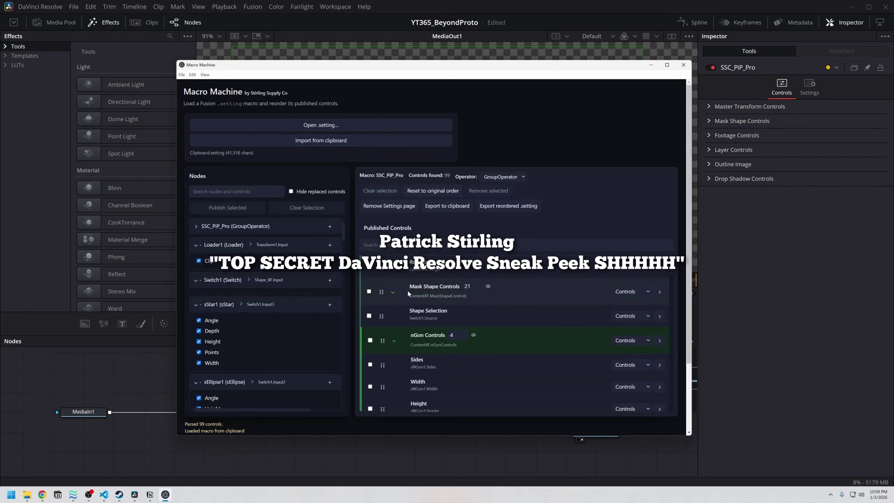
pyautogui.scroll(-1, 475, 308)
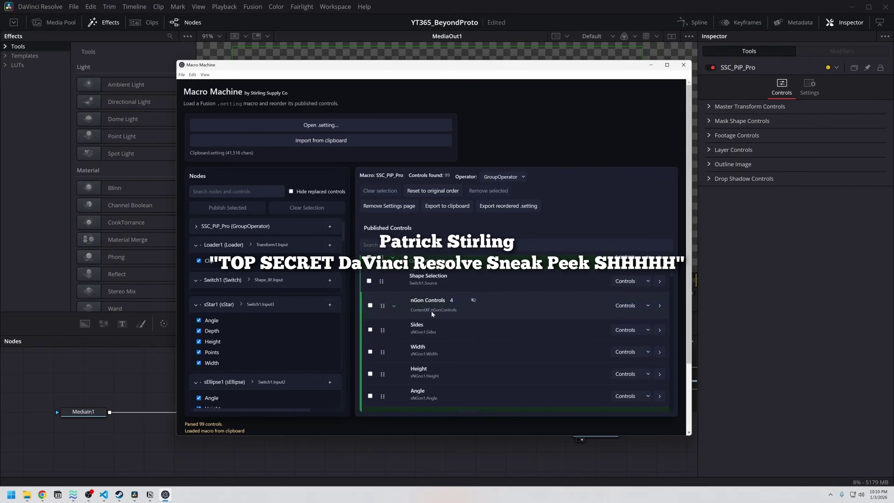
pyautogui.scroll(-2, 433, 314)
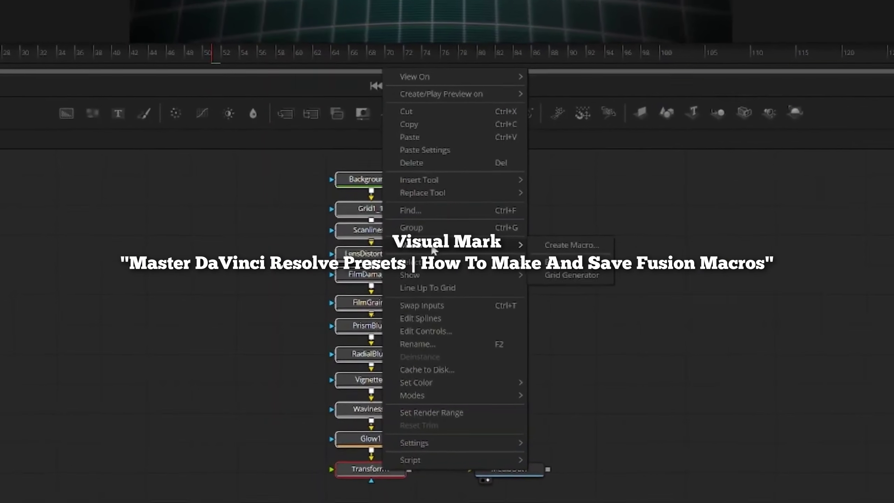
# Switch to the Fusion node chain ending in Transform1 and start creating a macro from the selected nodes.
pyautogui.click(577, 242)
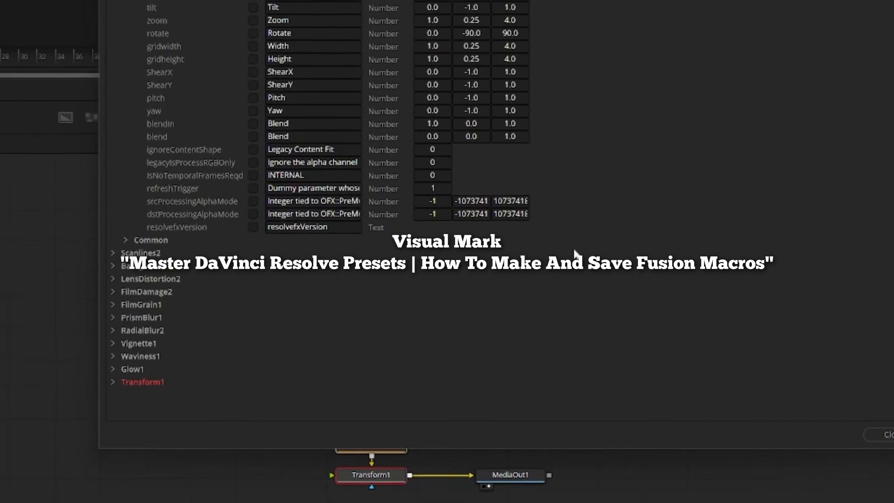